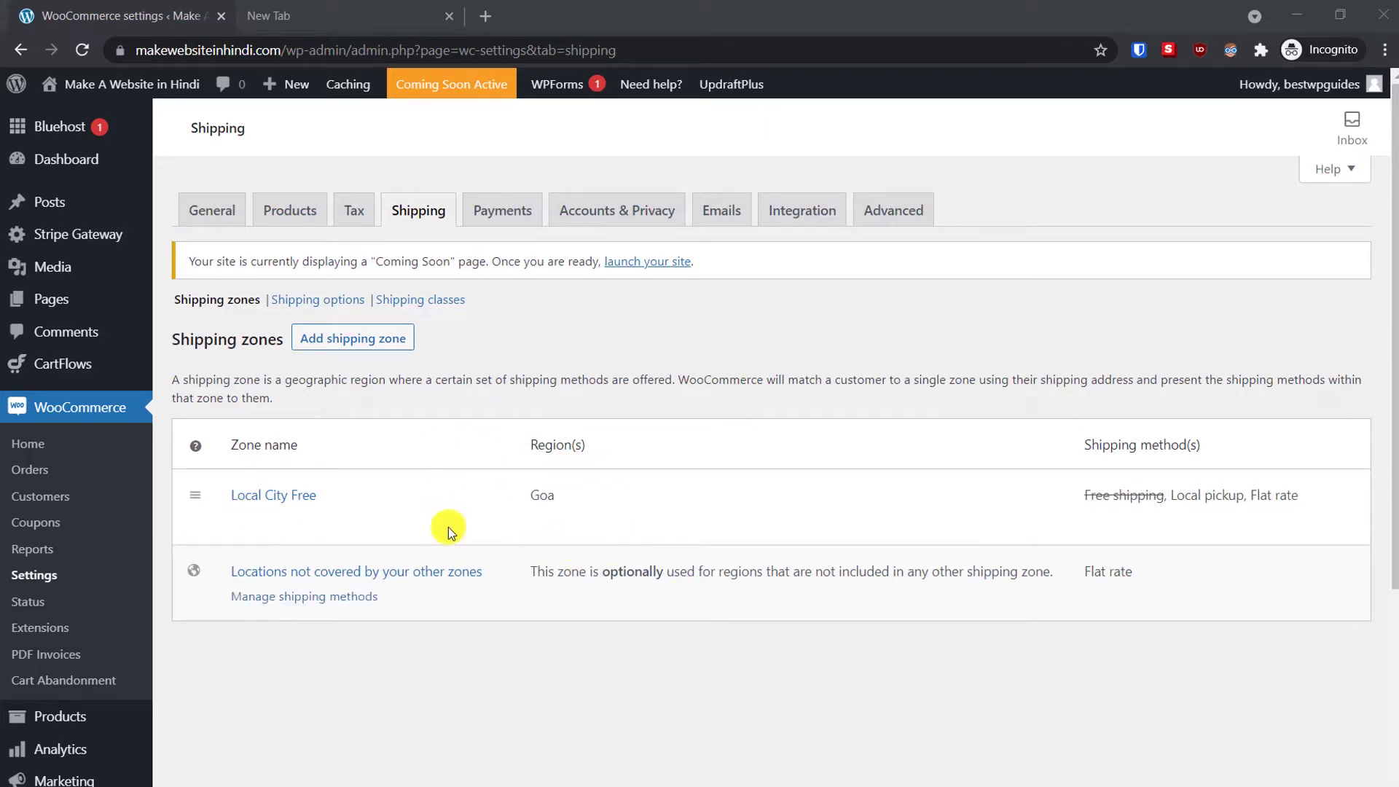
Step: Open the Local City Free zone for Goa and review its Free shipping, Local pickup and Flat rate methods
mouse_move(339, 532)
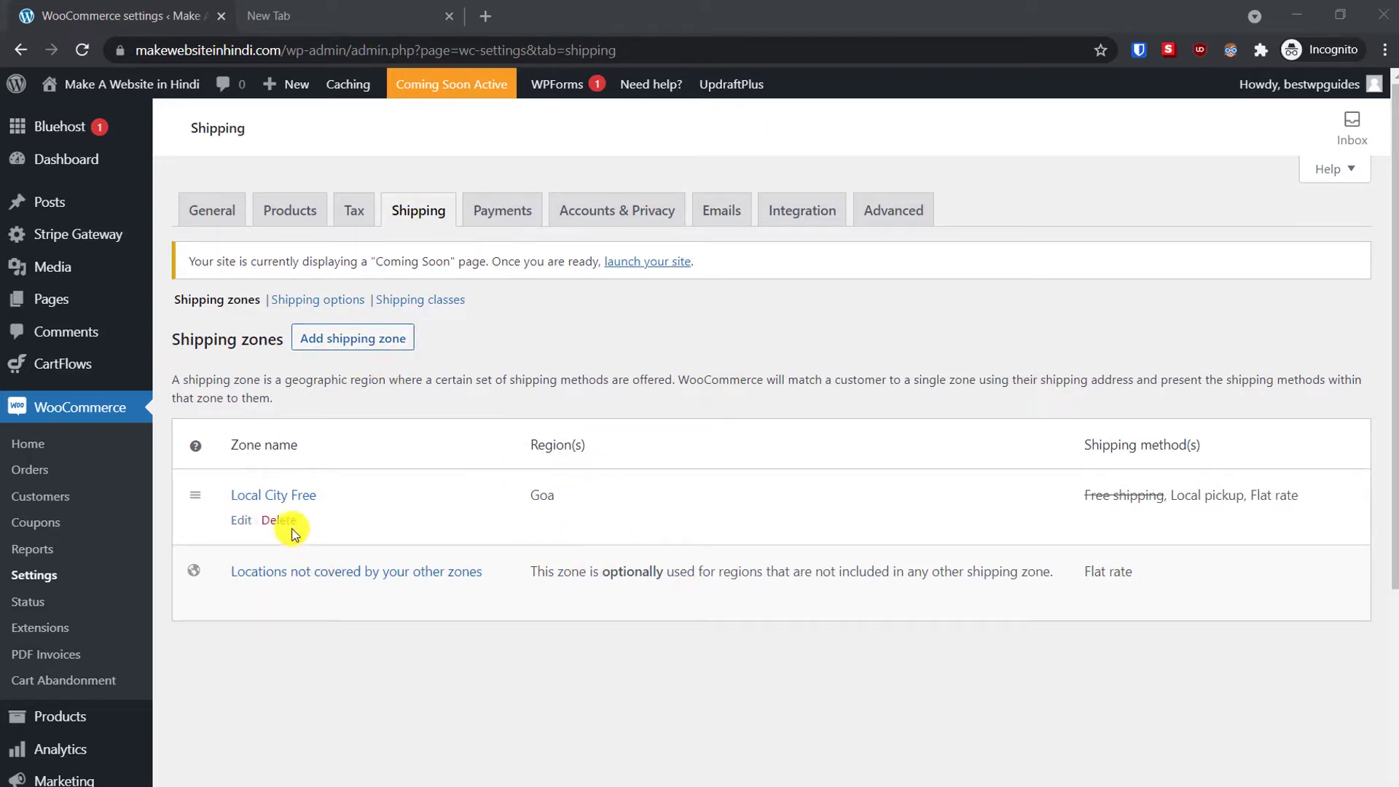
click(230, 522)
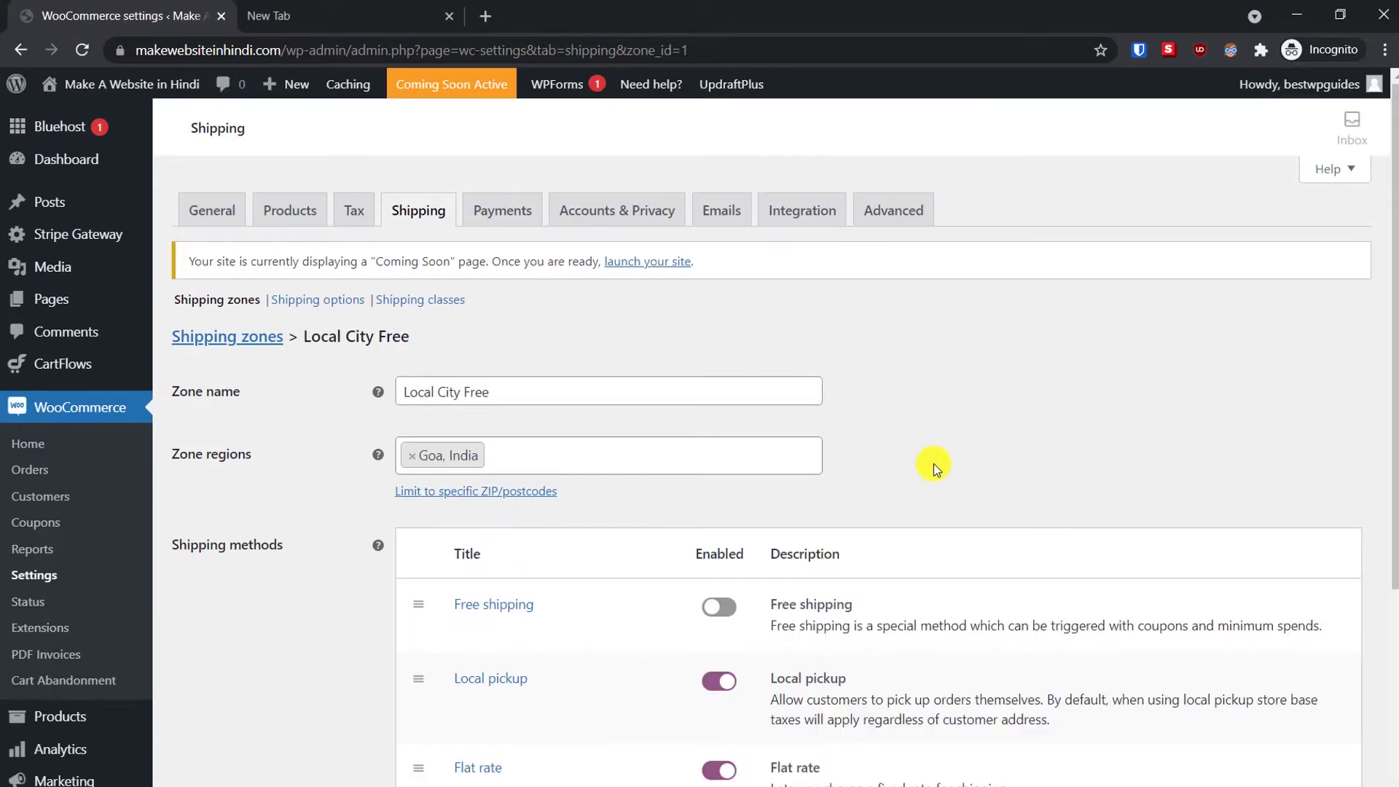
scroll(933, 463, down, 1)
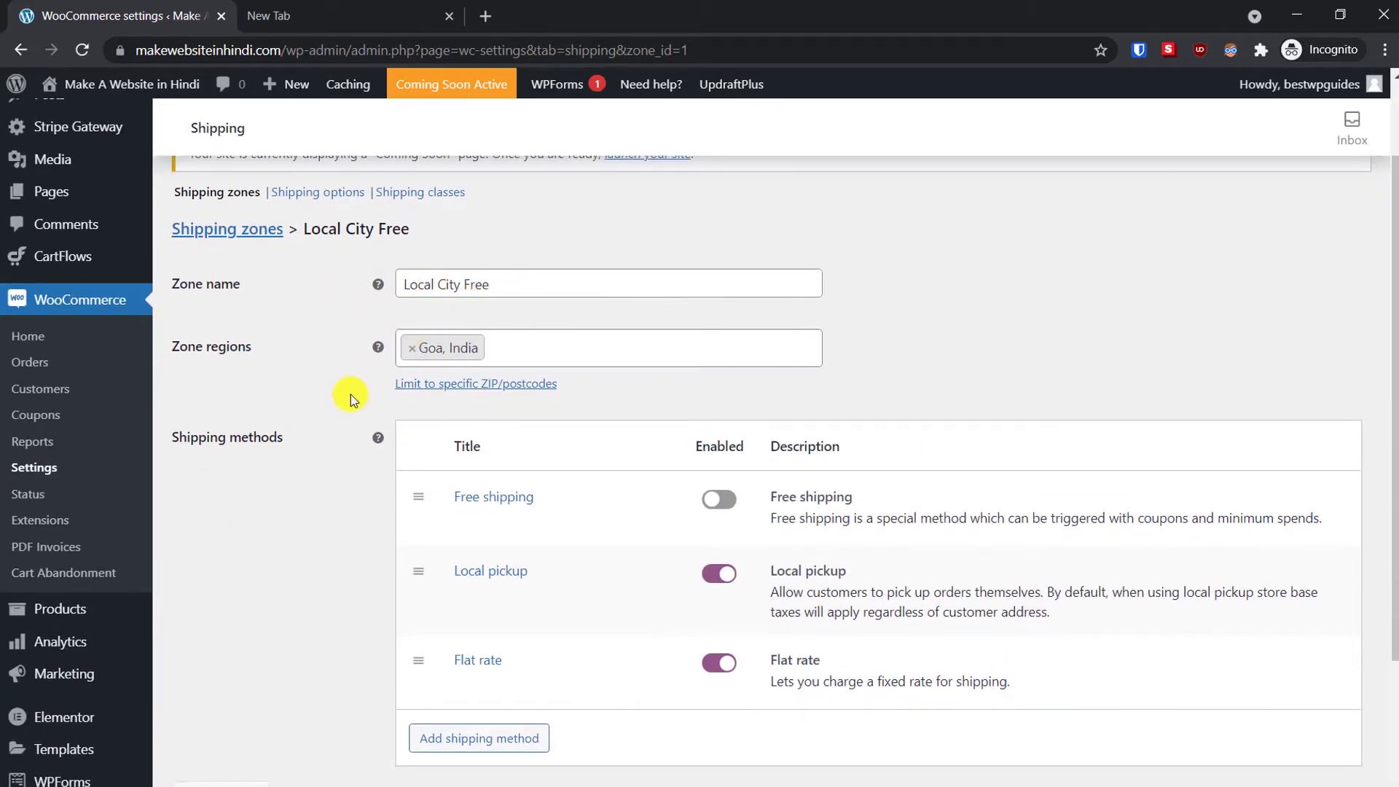
scroll(351, 395, down, 3)
scroll(445, 325, up, 2)
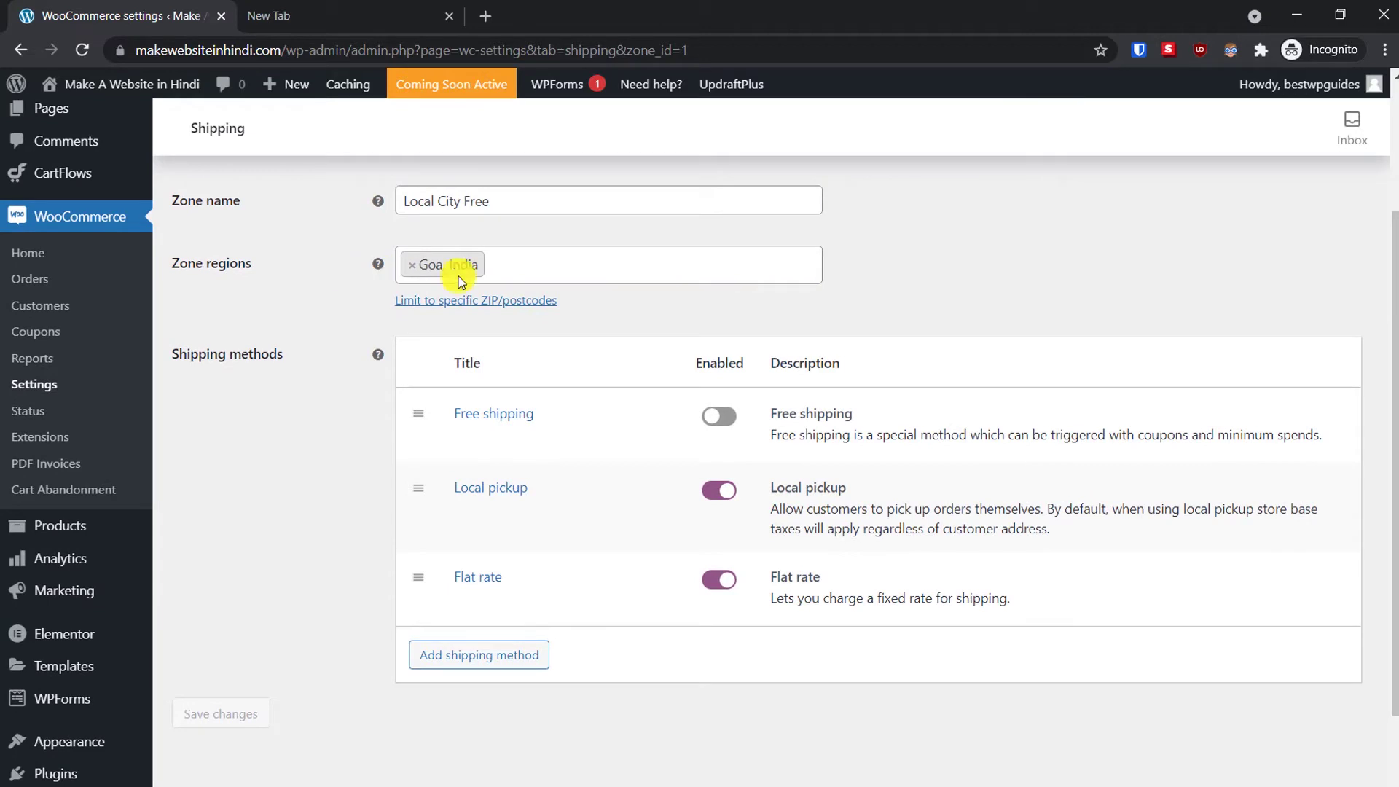
mouse_move(522, 484)
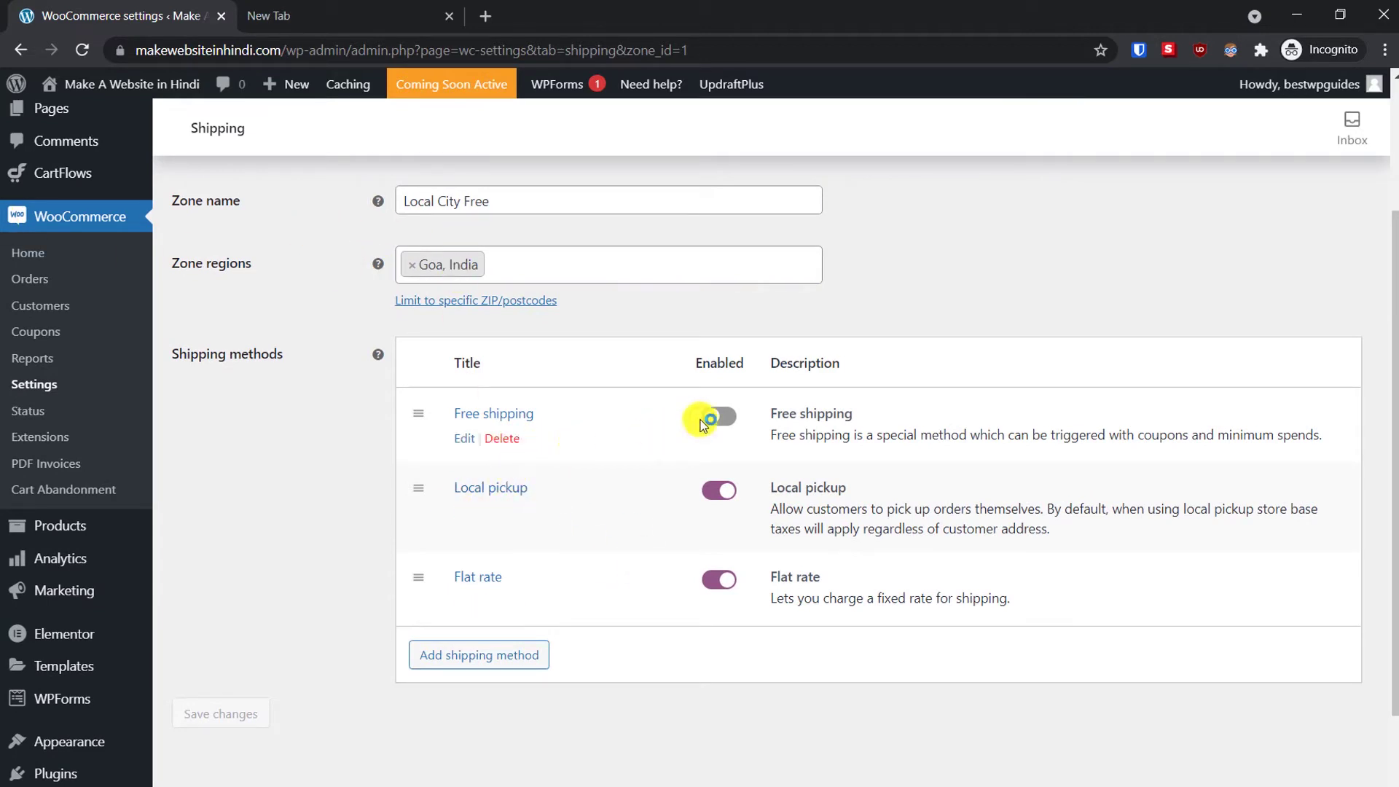
mouse_move(440, 606)
mouse_move(510, 437)
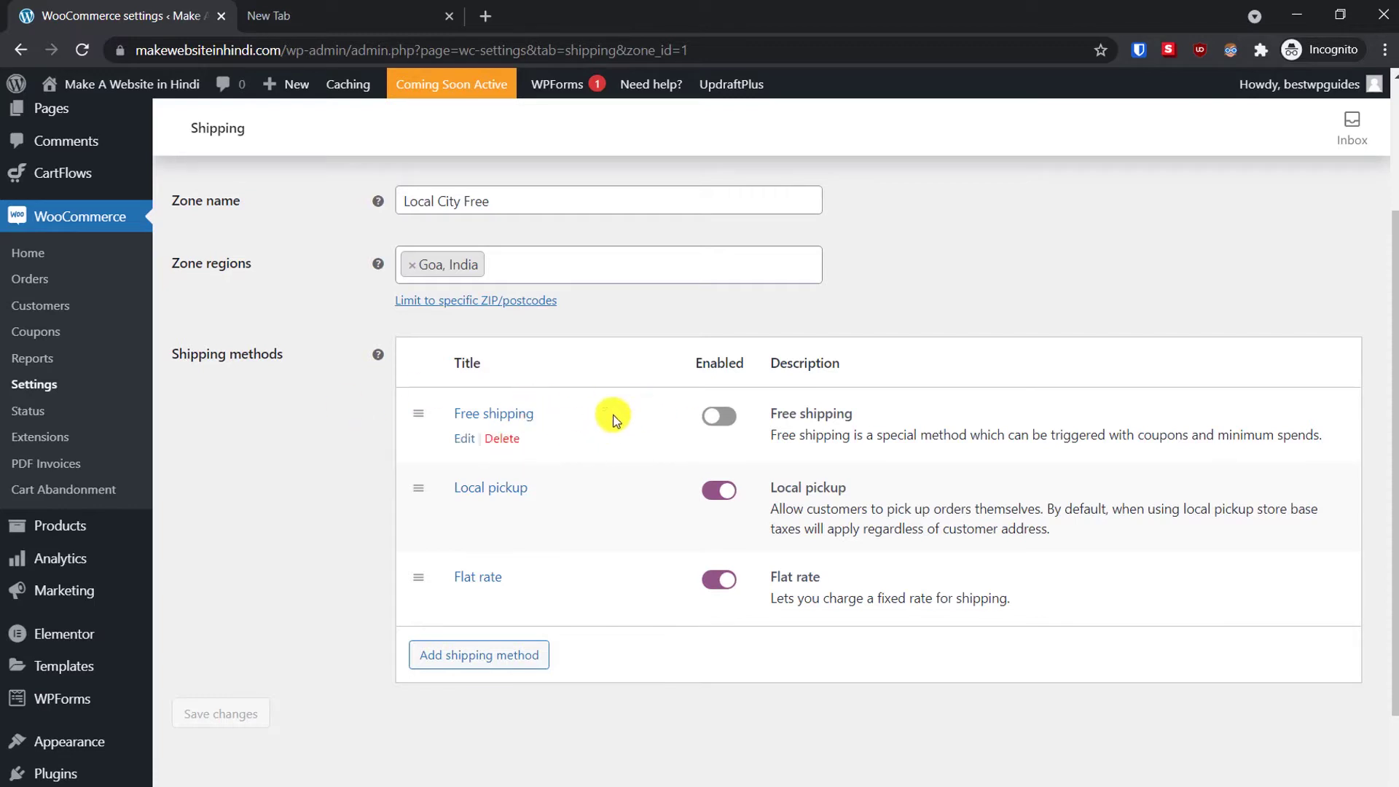
mouse_move(496, 579)
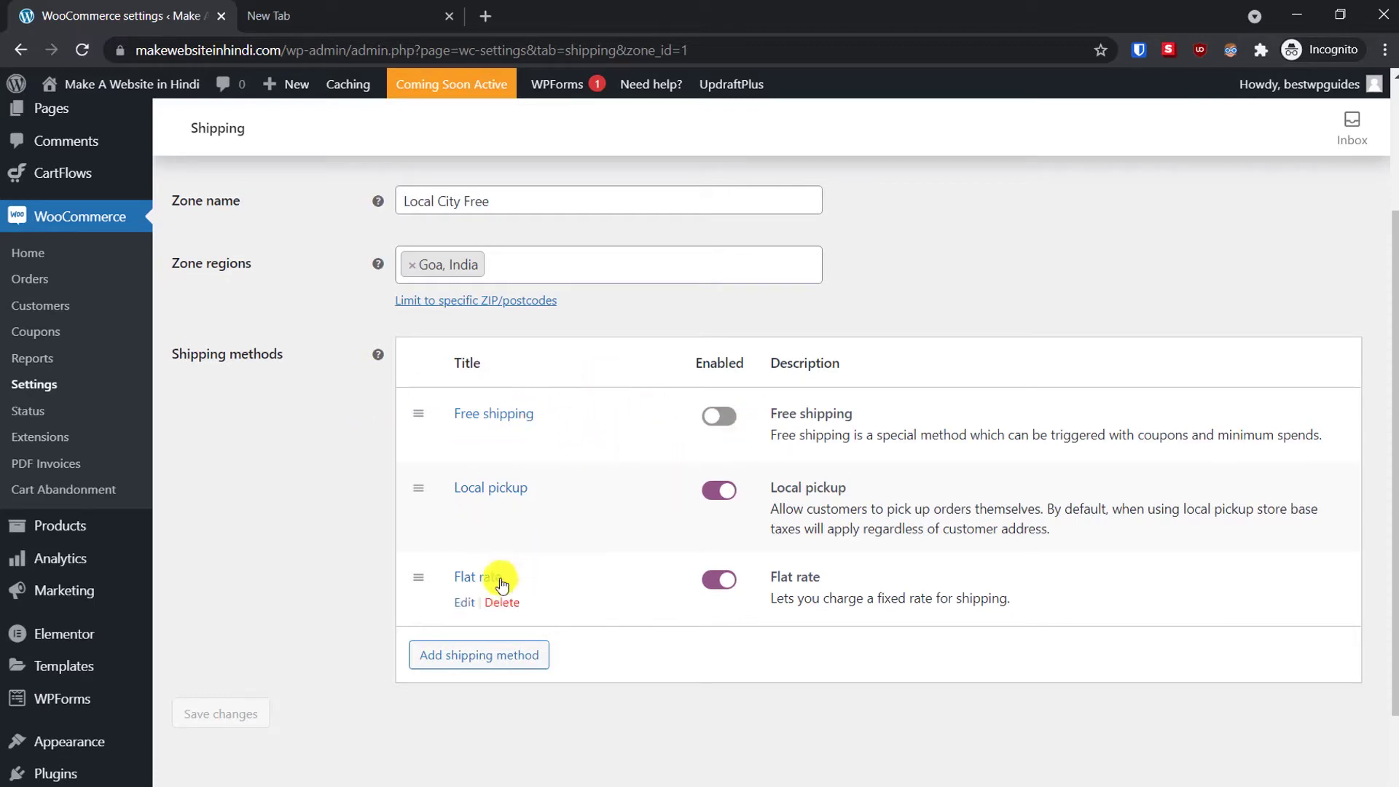
click(463, 602)
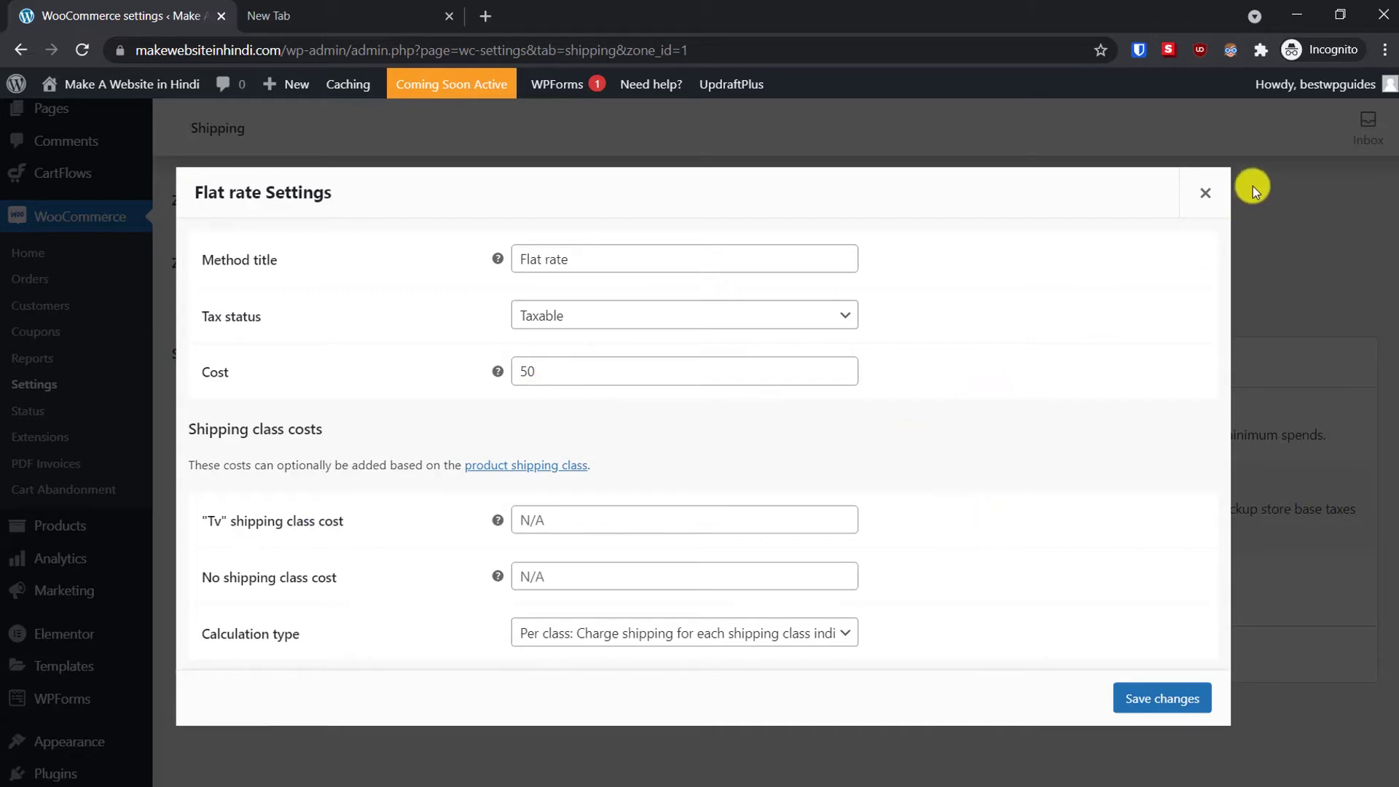
click(1207, 194)
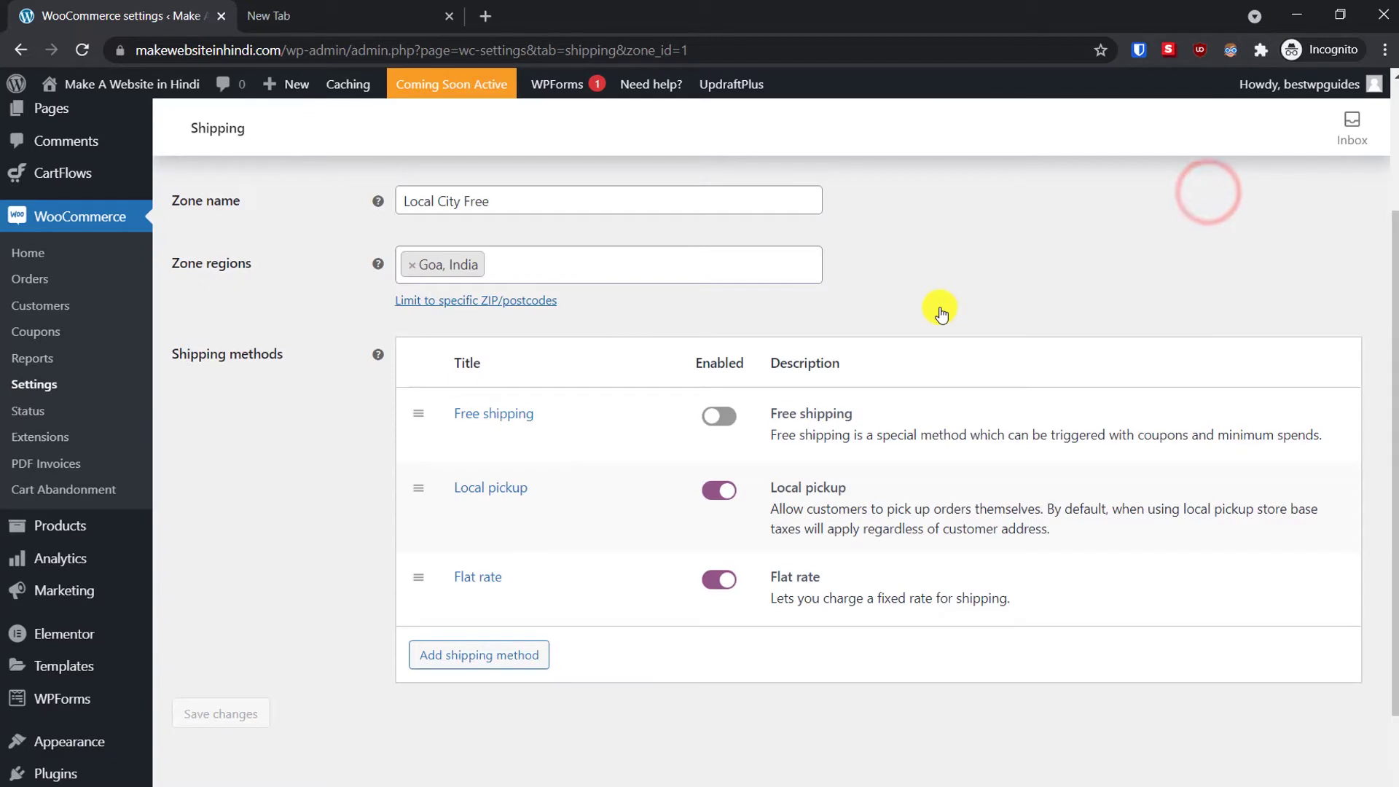
scroll(903, 314, up, 3)
Step: Go to Shipping classes and add a new class named Clothes
click(410, 306)
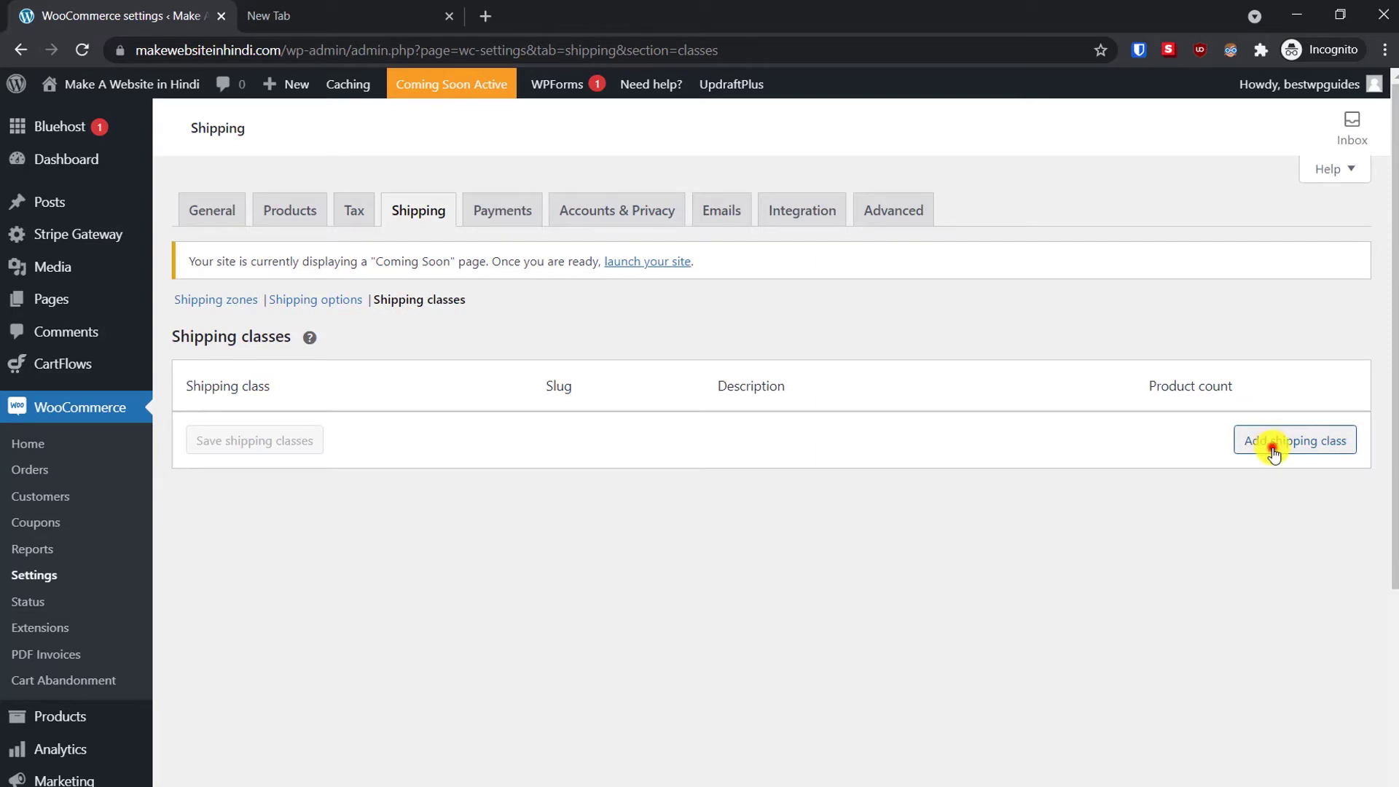
click(1273, 448)
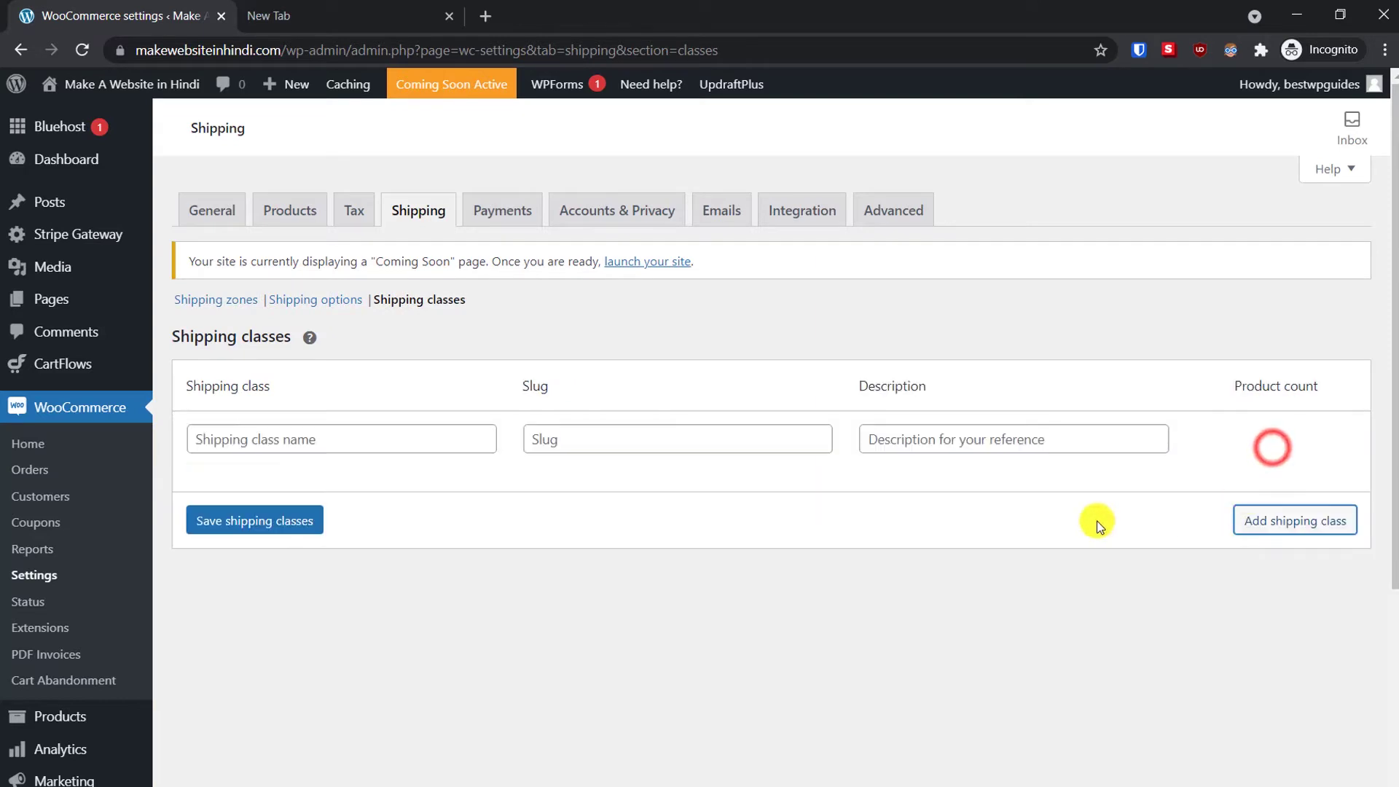
click(322, 443)
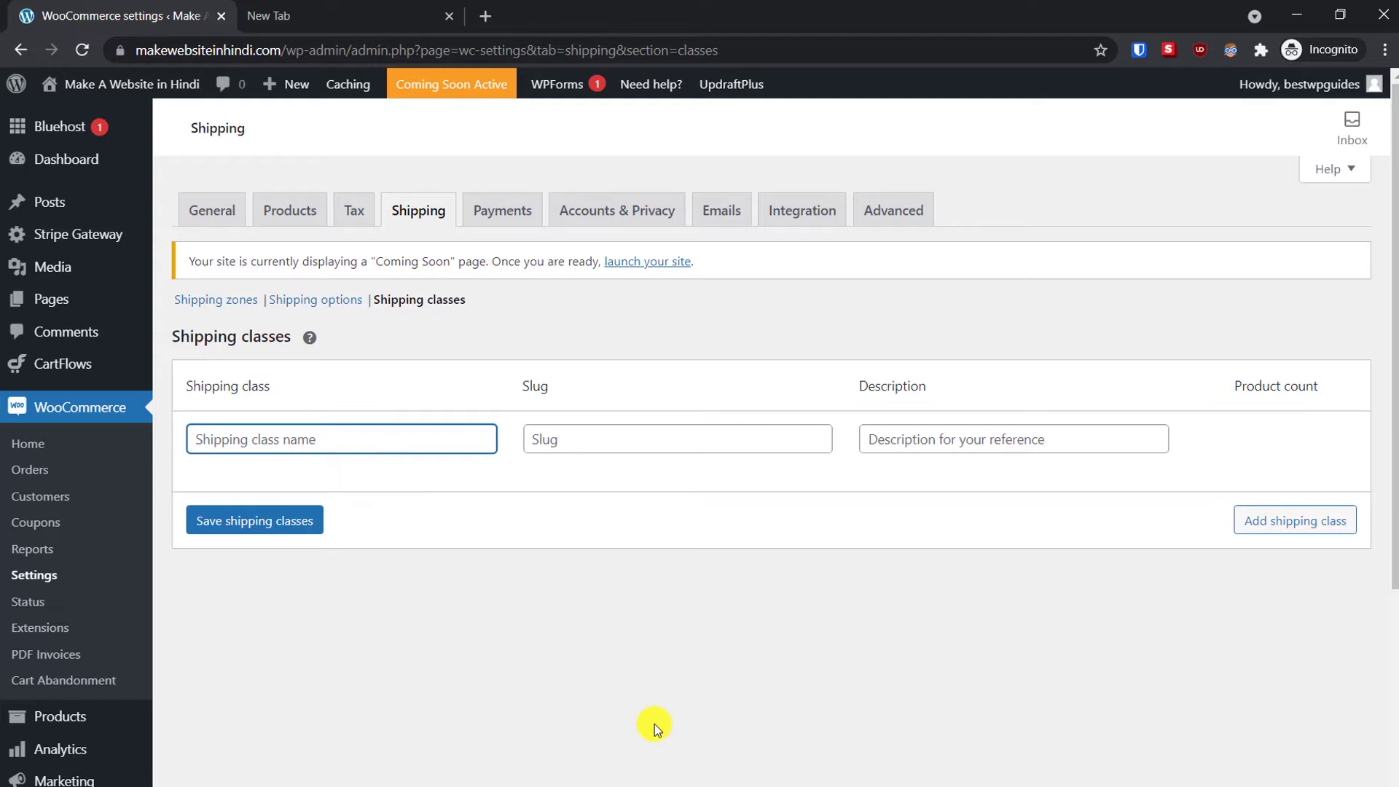
text(C)
key(BackSpace)
text(Clothes)
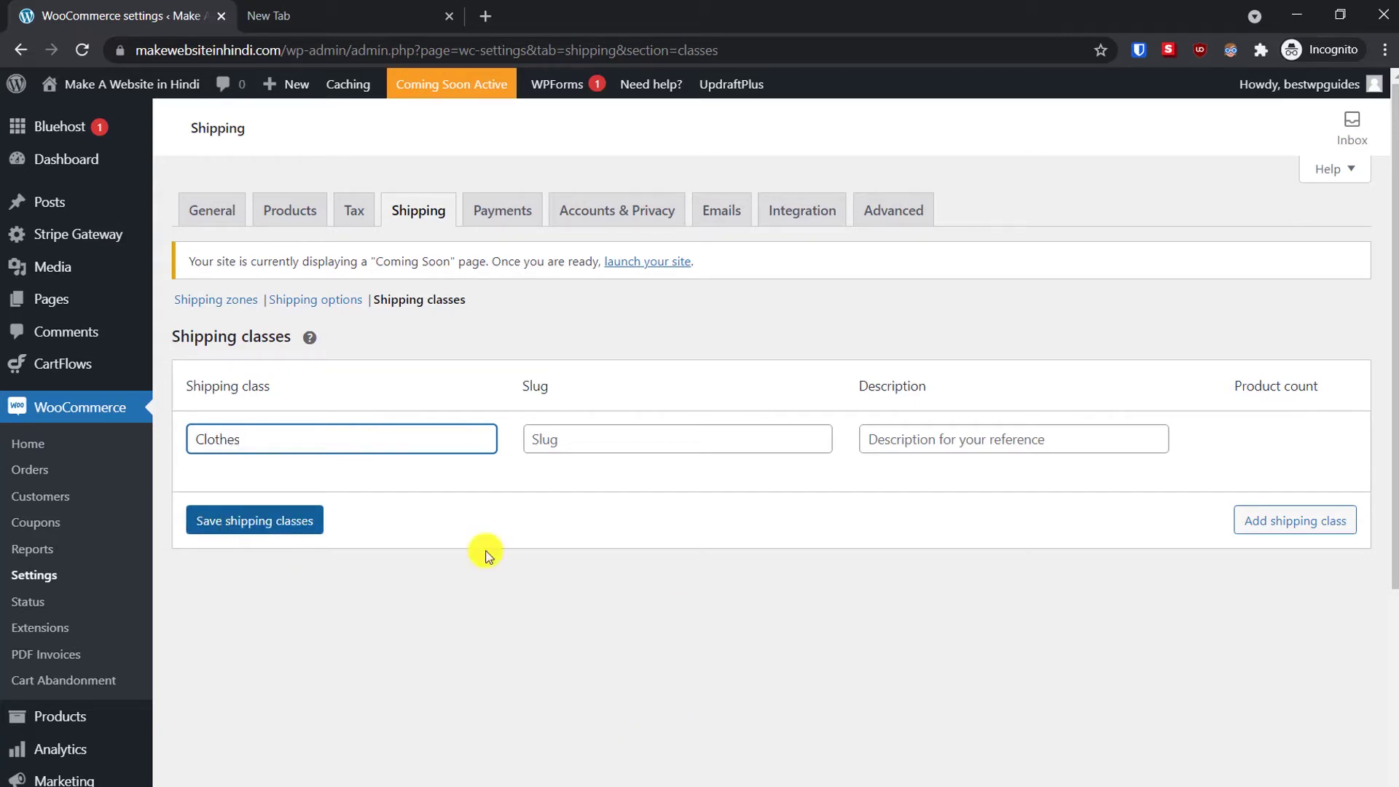
Step: Add Jewellery, Washing Machine and Mobile classes, then save all four shipping classes
click(1304, 520)
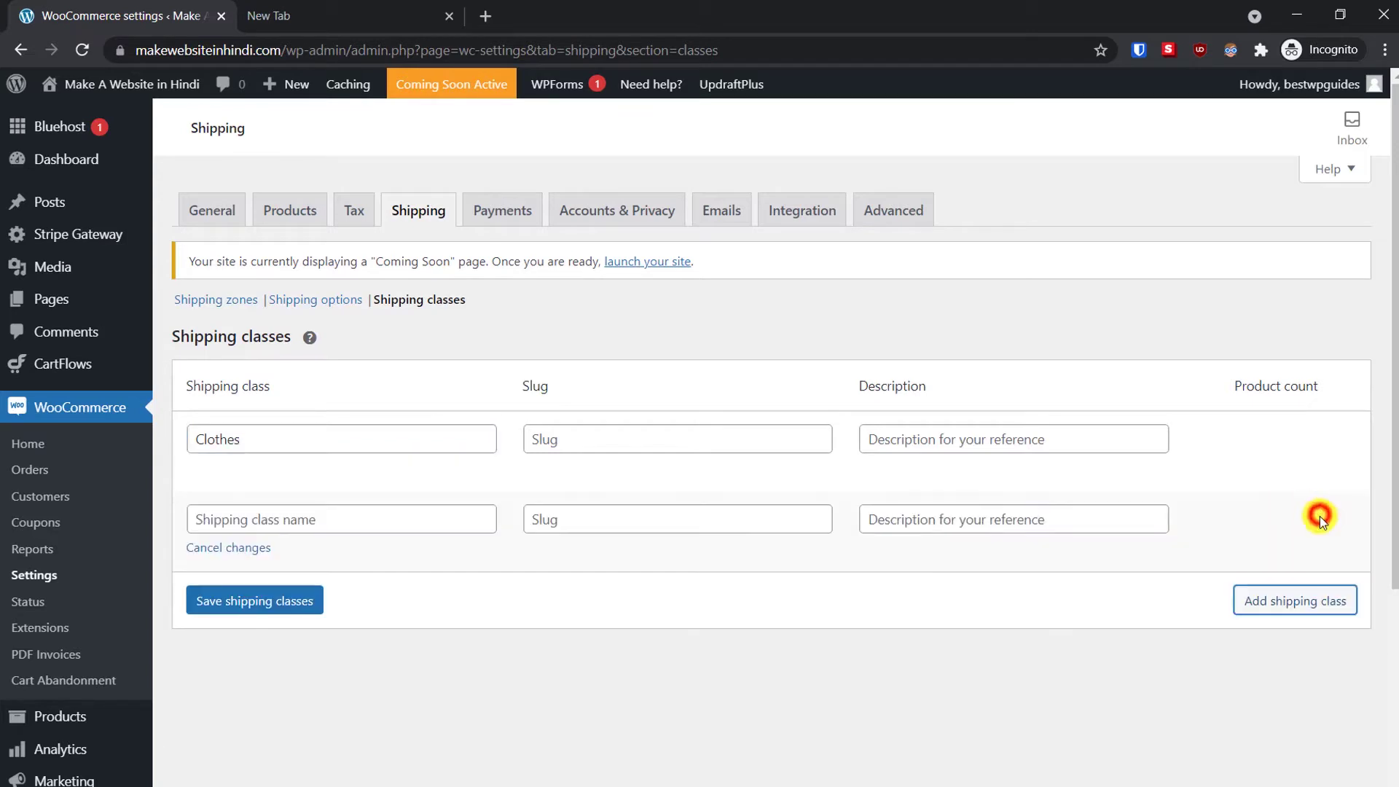
click(346, 518)
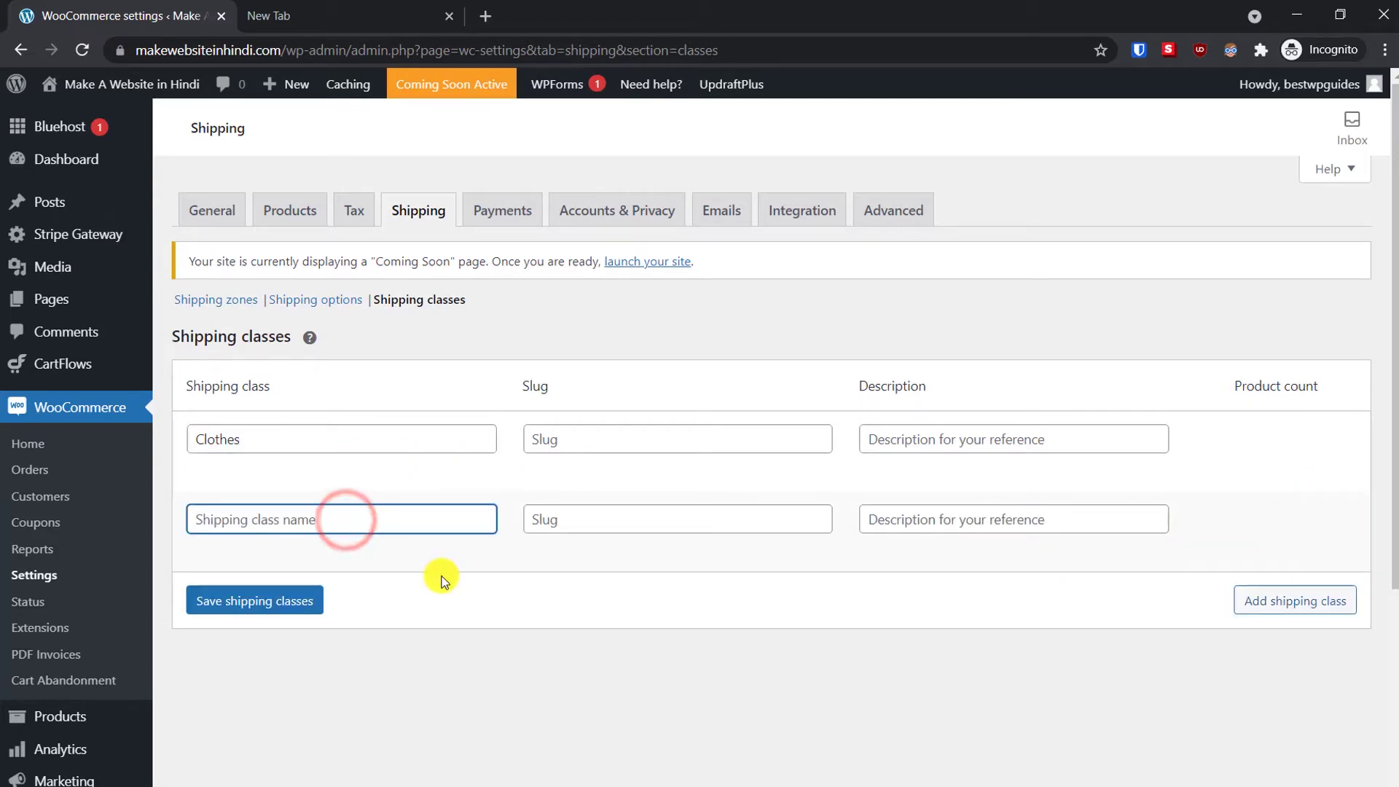
text(Jewellery)
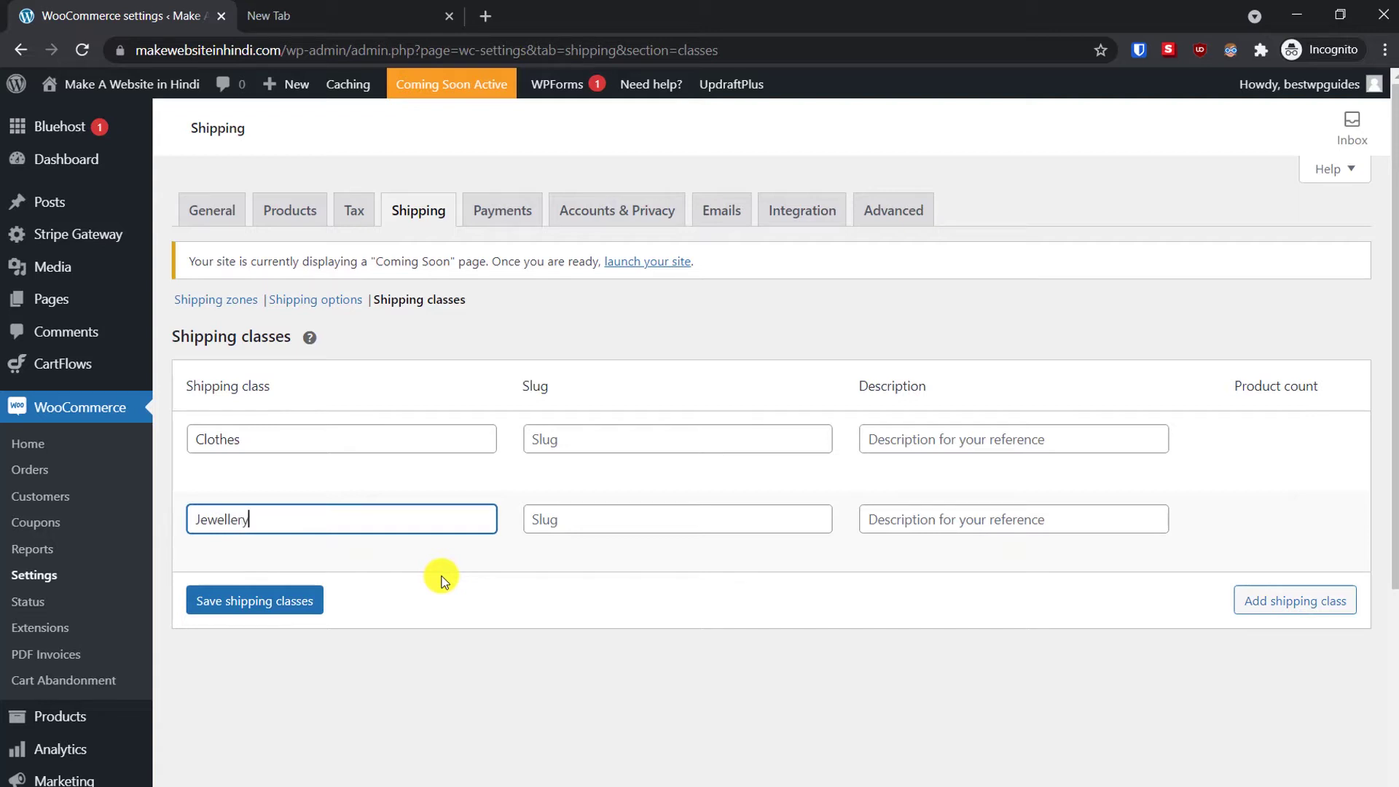
click(1270, 615)
click(339, 600)
text(Wa)
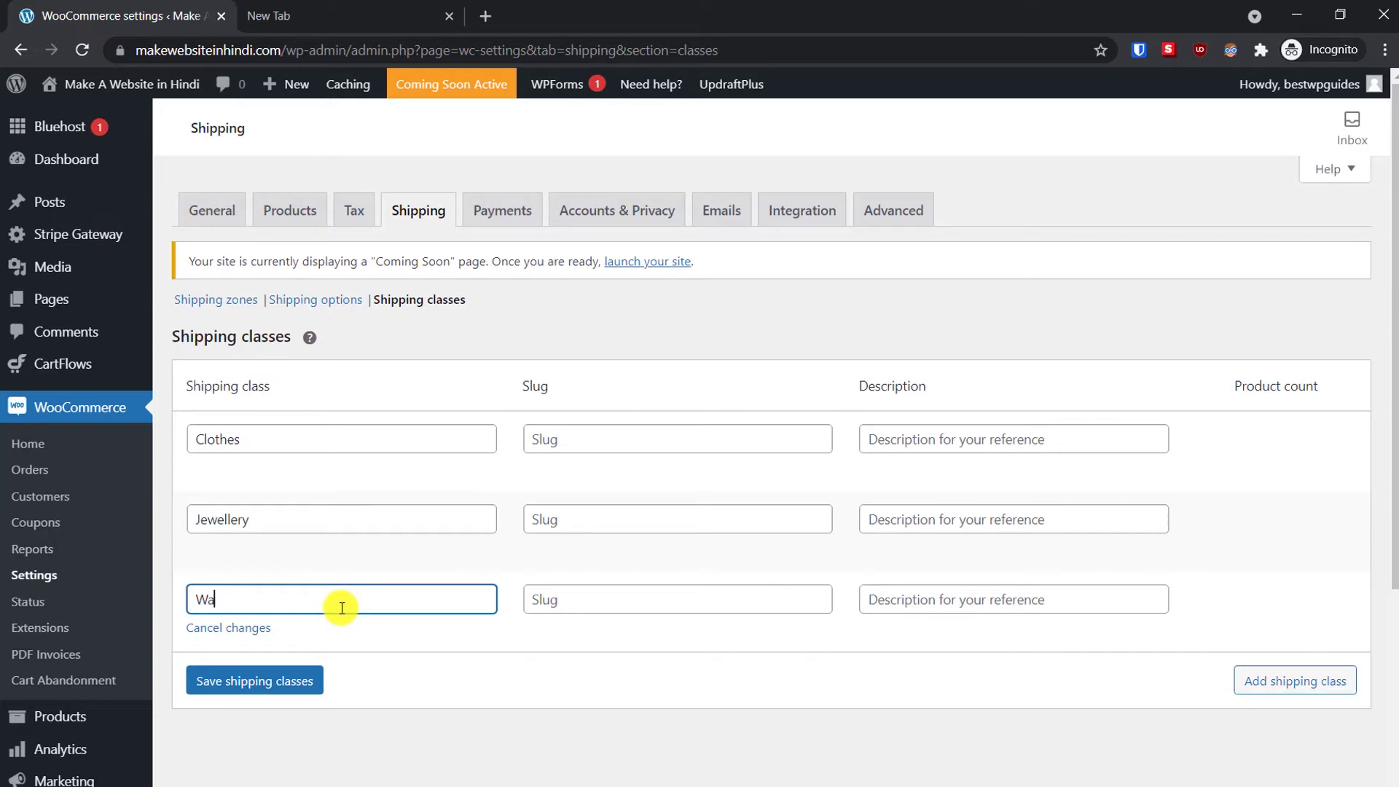
text(shing Machine)
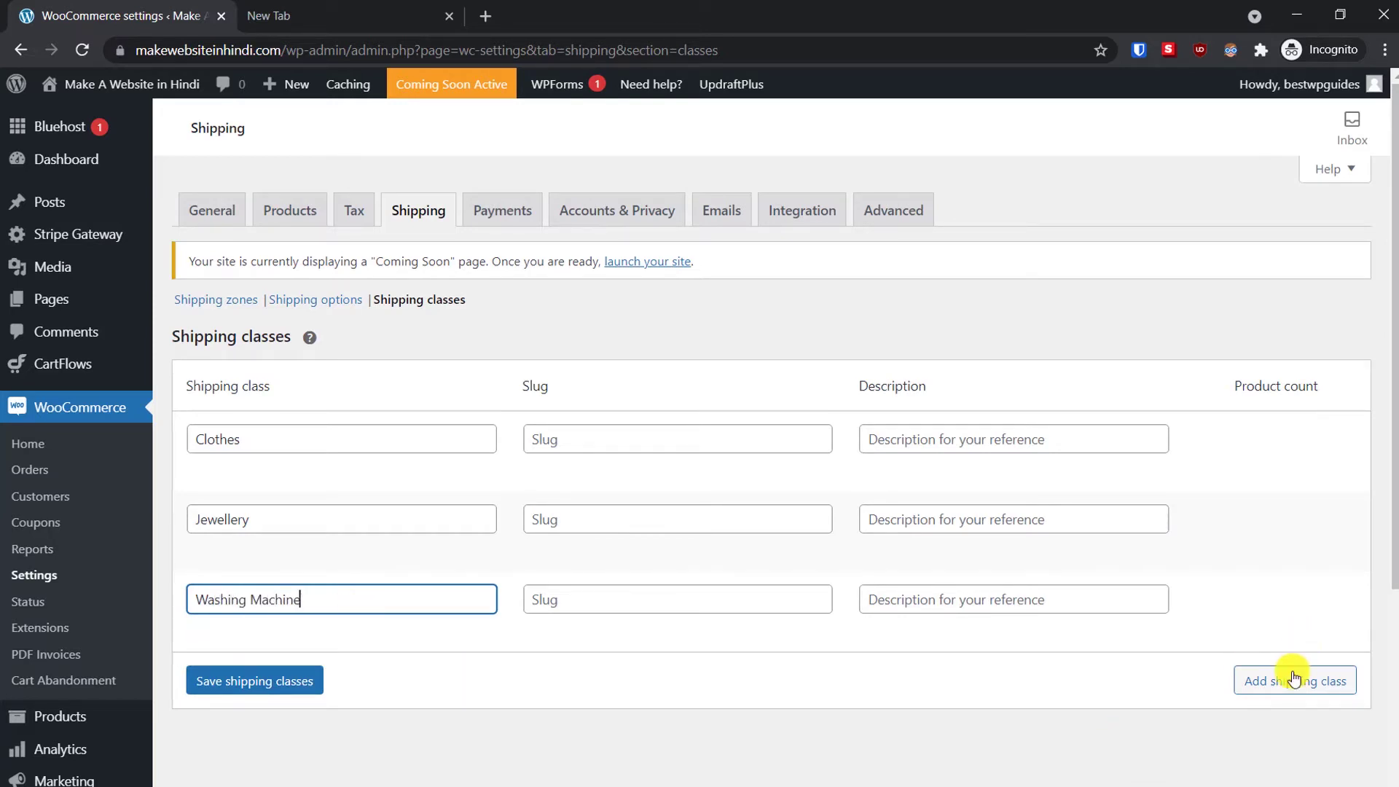
click(1292, 678)
click(425, 672)
text(Mobile)
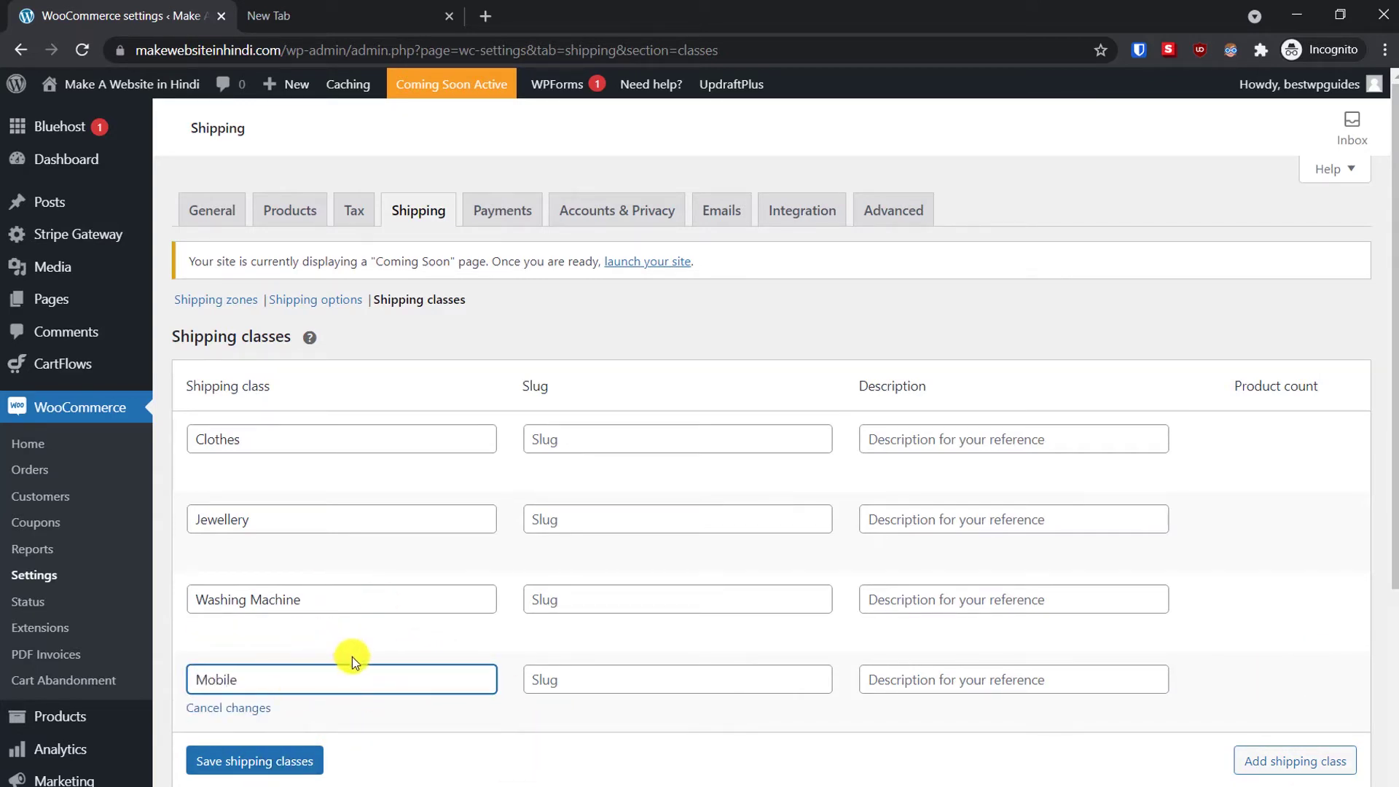
click(264, 762)
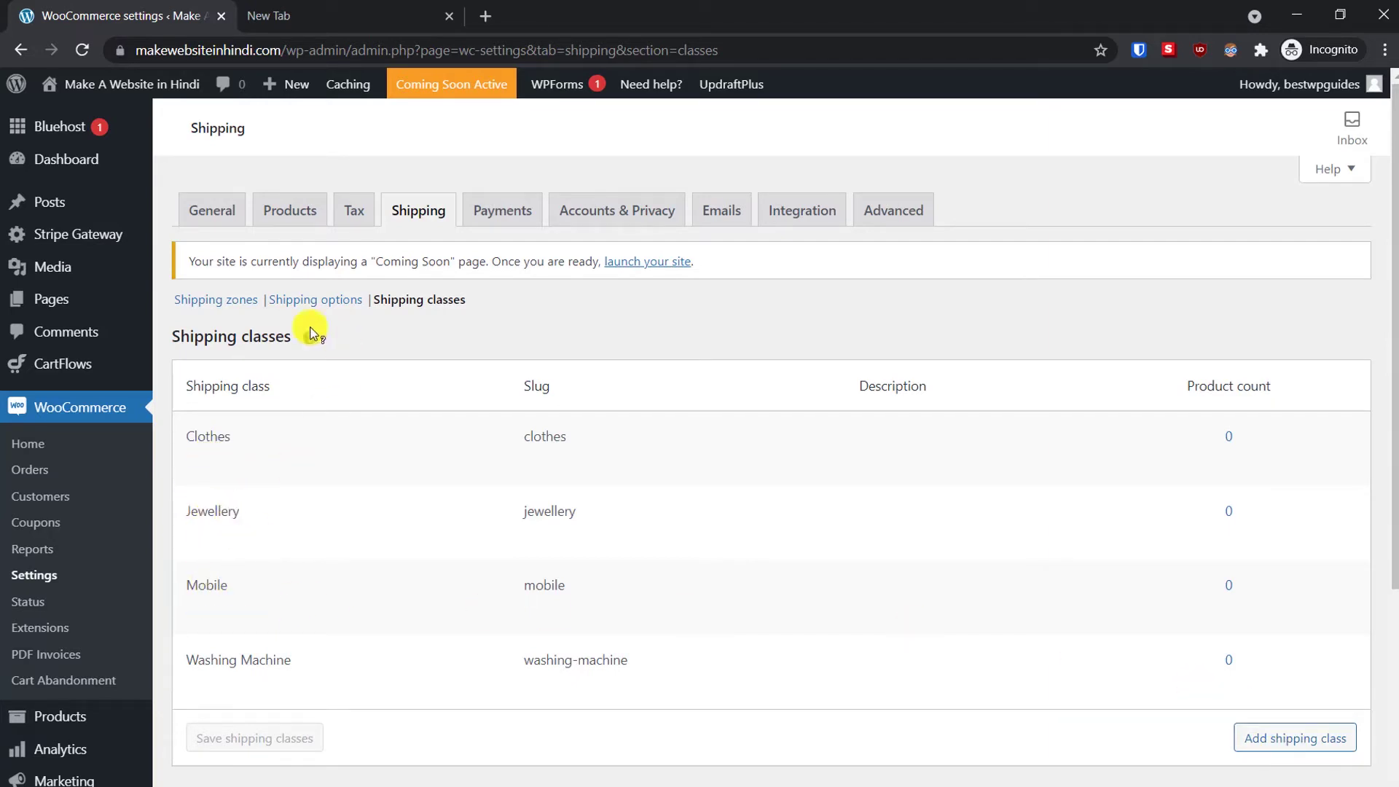
Step: Go back to the Local City Free zone and open its Flat rate method settings
click(220, 299)
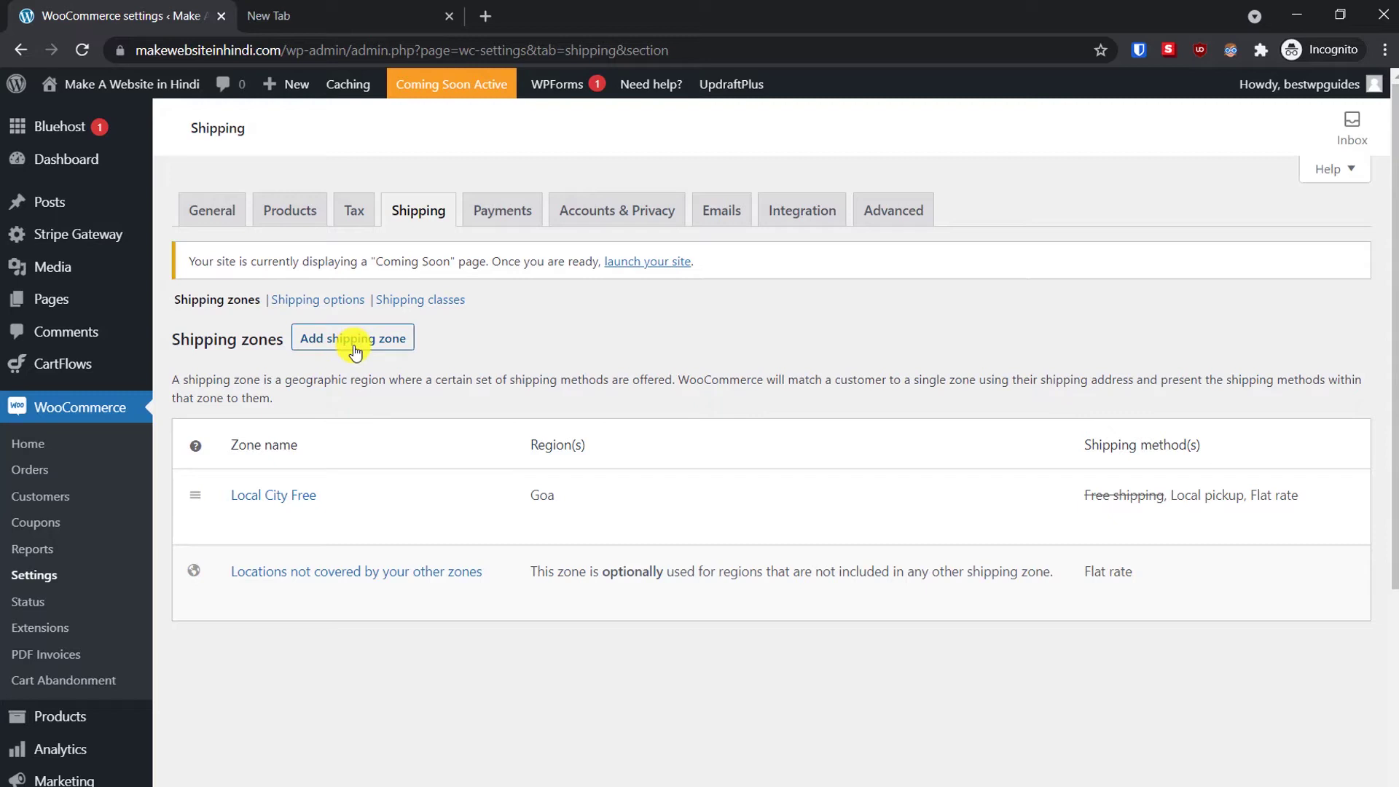
click(242, 519)
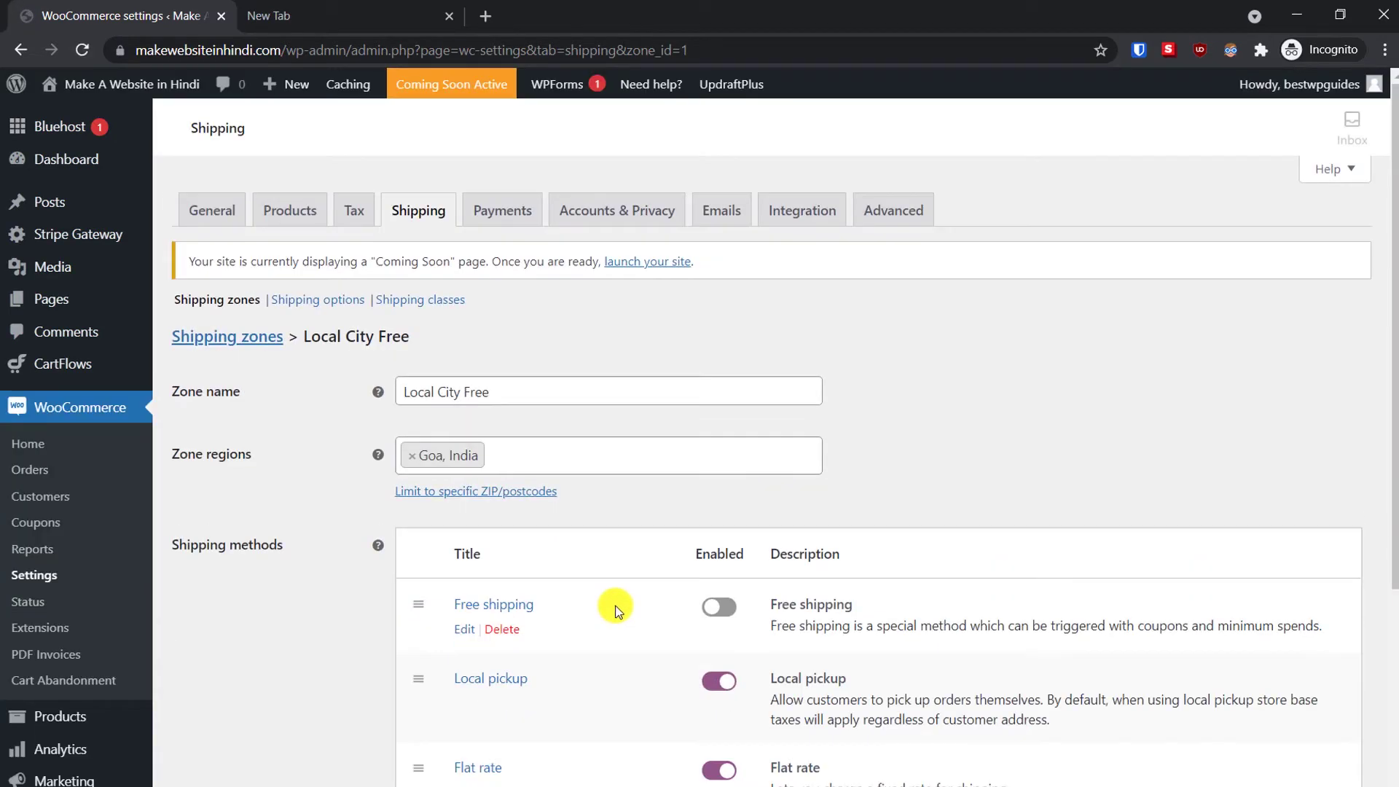
scroll(653, 612, down, 3)
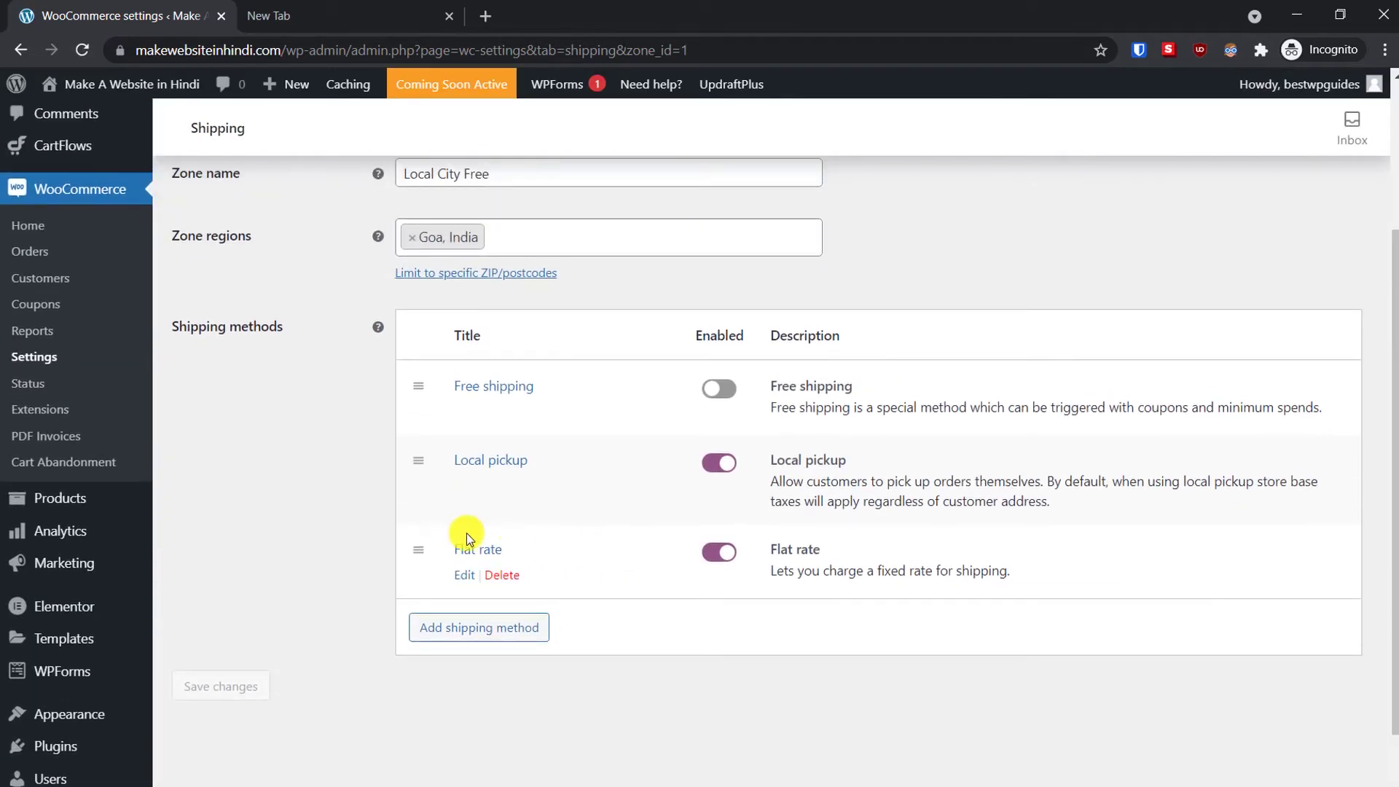
click(462, 575)
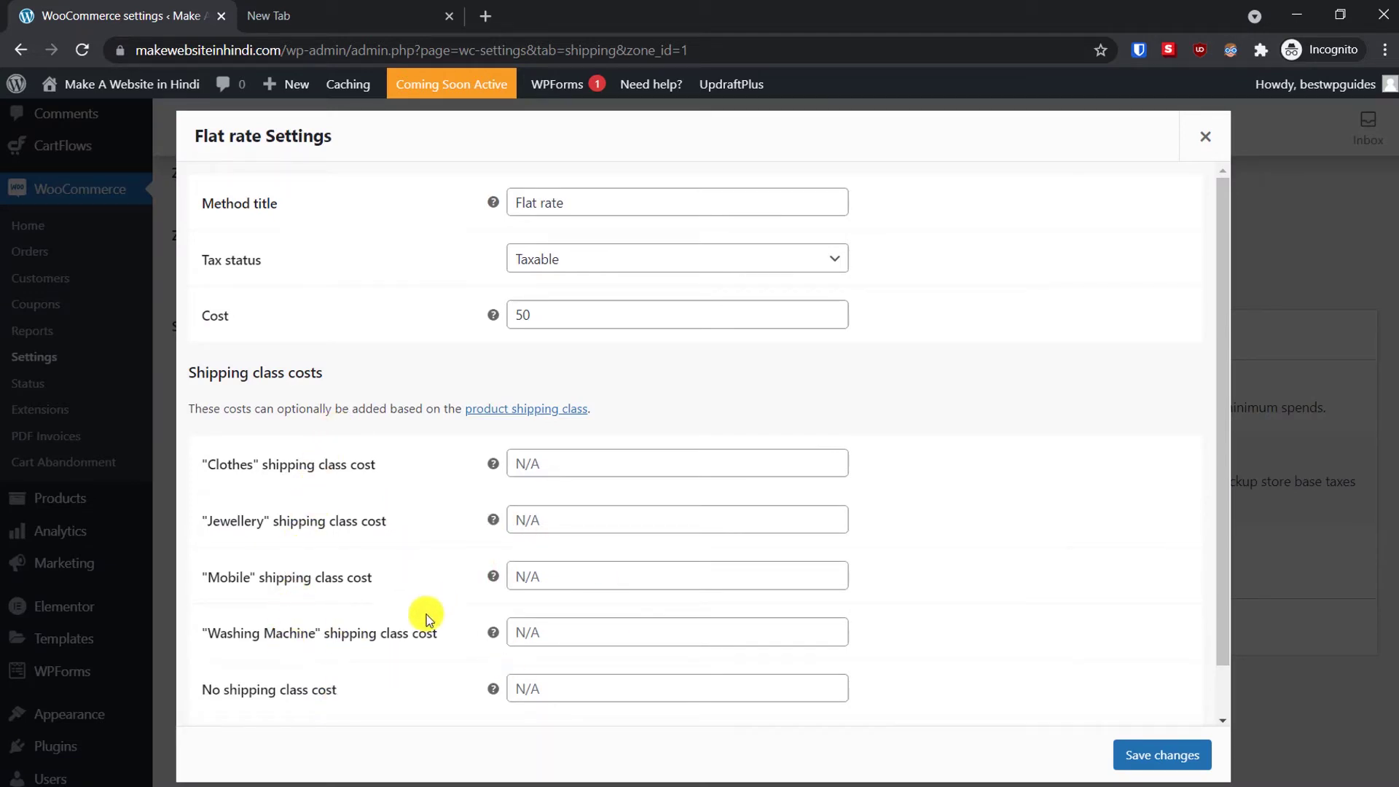
Step: Clear the flat rate base cost and set Clothes to 50 and Jewellery to 30
double_click(543, 314)
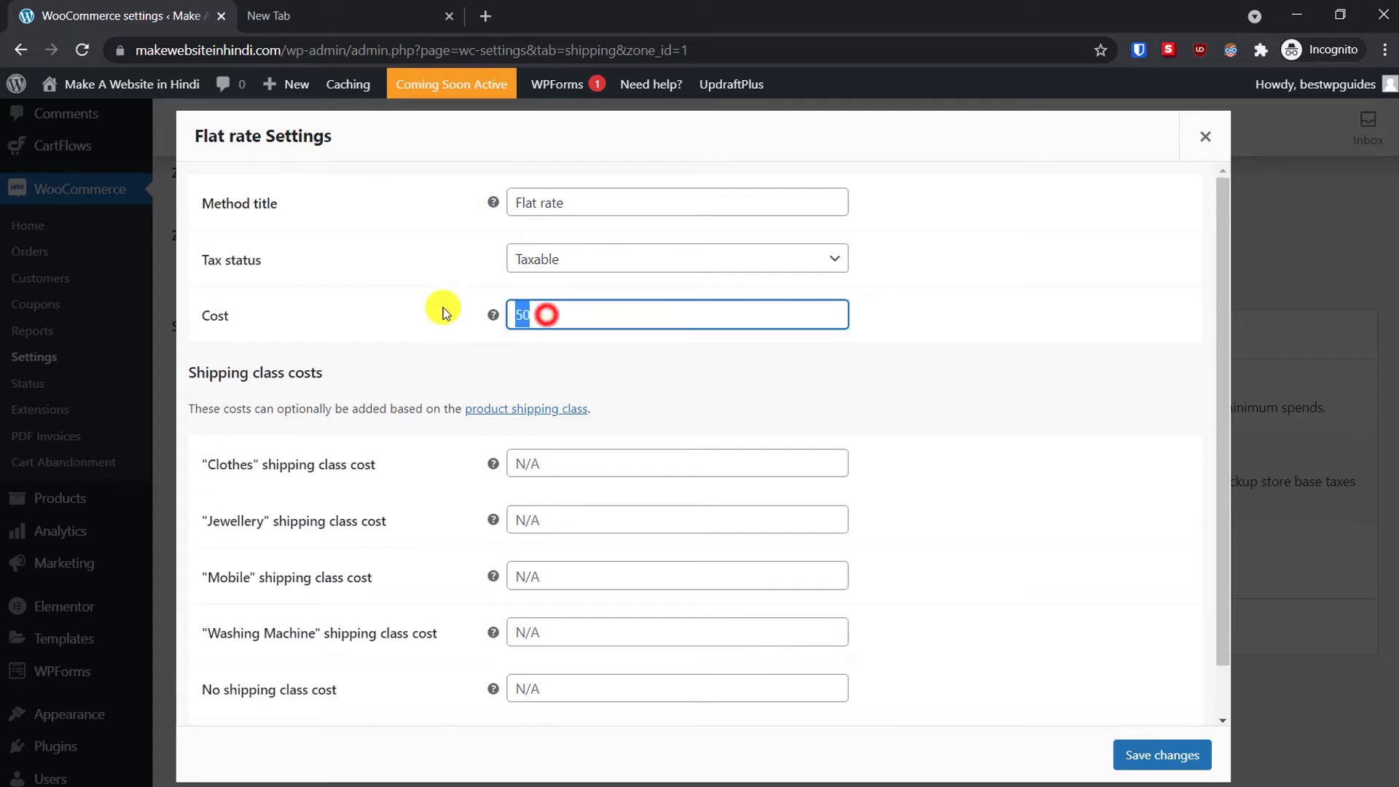
key(BackSpace)
click(1108, 459)
click(532, 463)
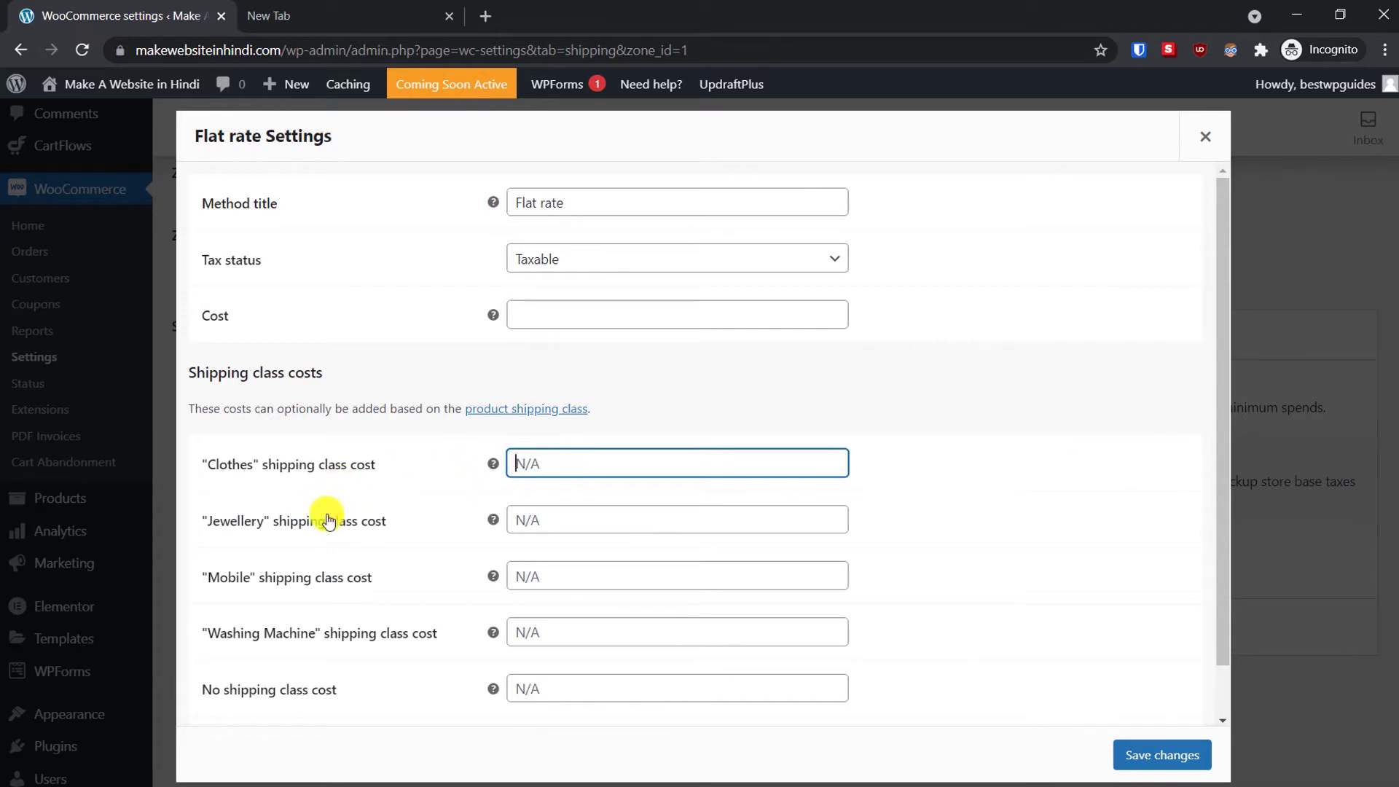
text(50)
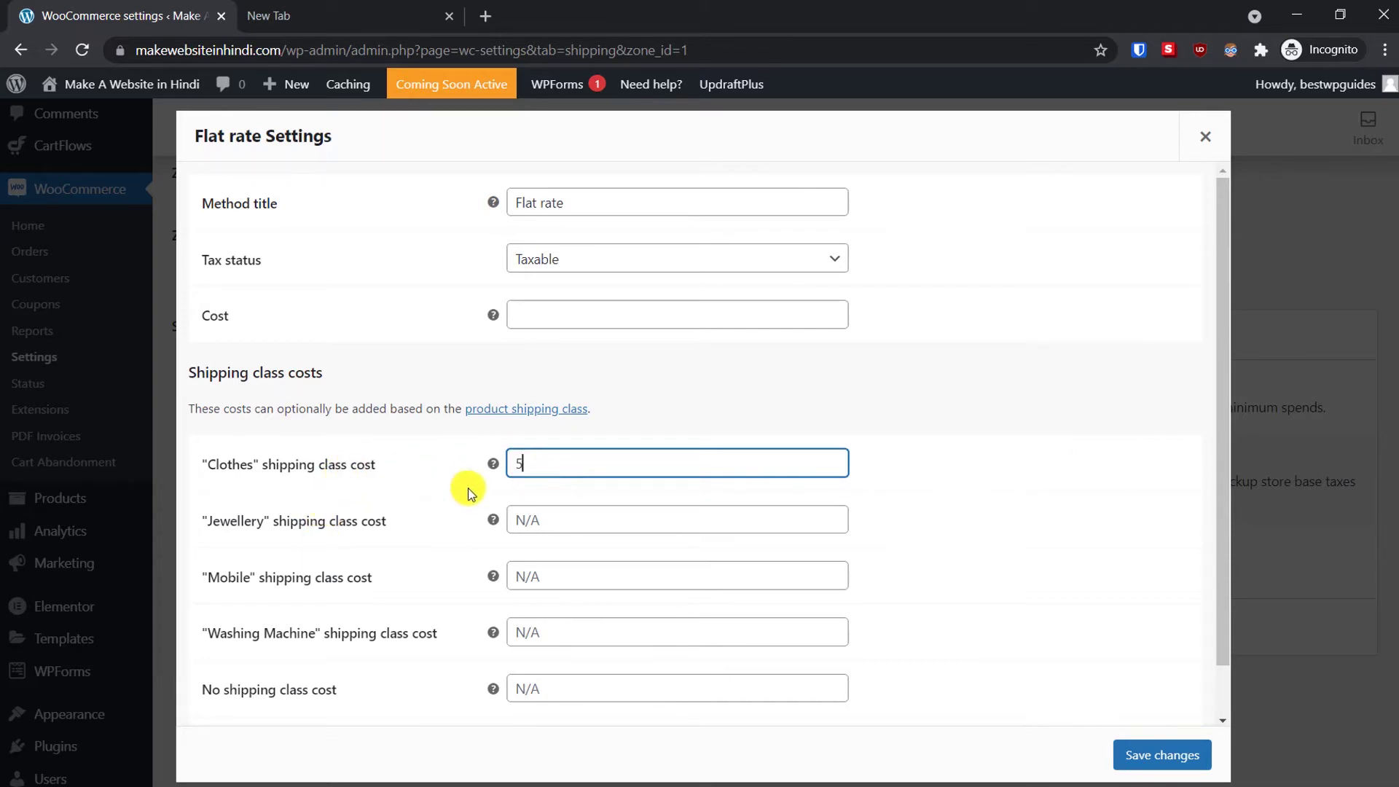
click(549, 508)
text(30)
Step: Set the Mobile cost to 60, Washing Machine to 500, and no-class cost to 100
click(561, 571)
text(60)
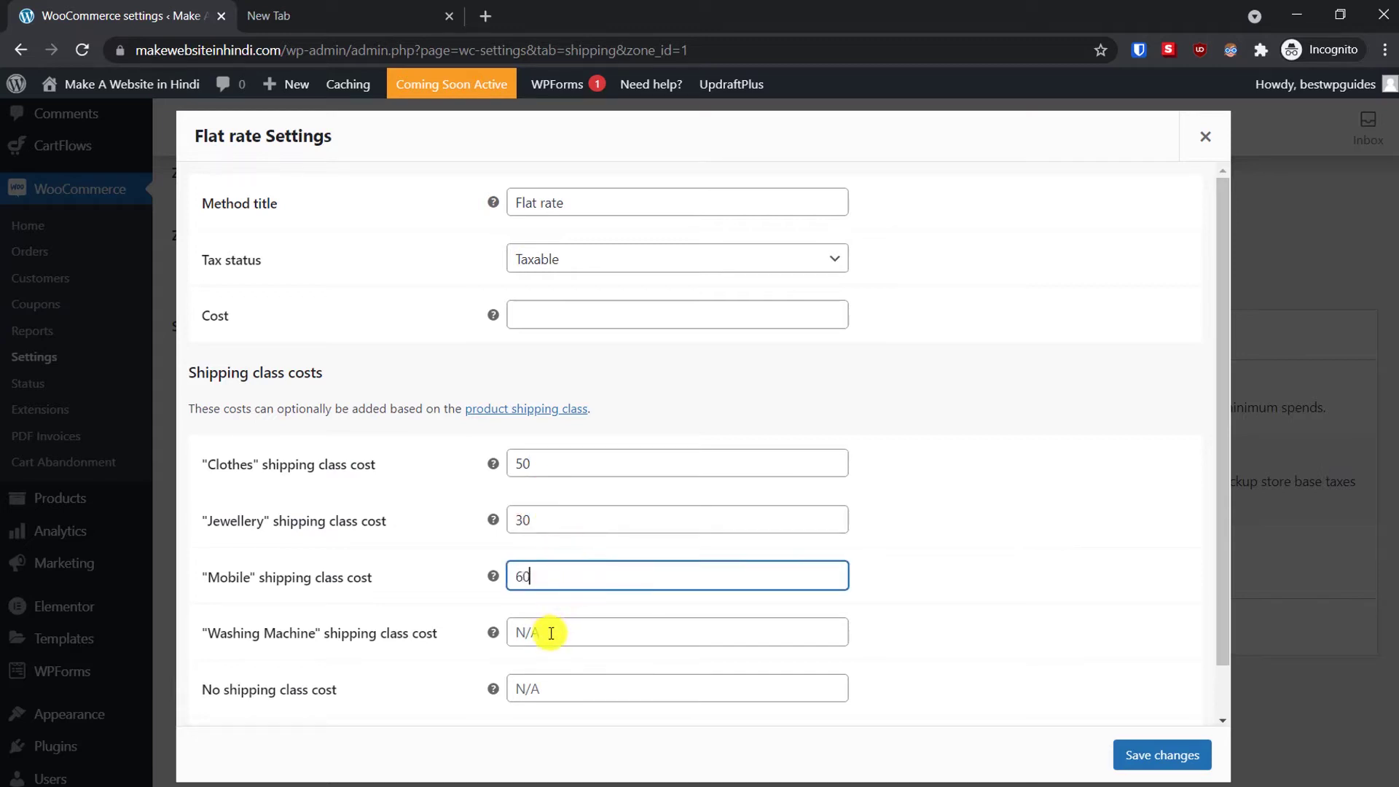
click(547, 633)
text(500)
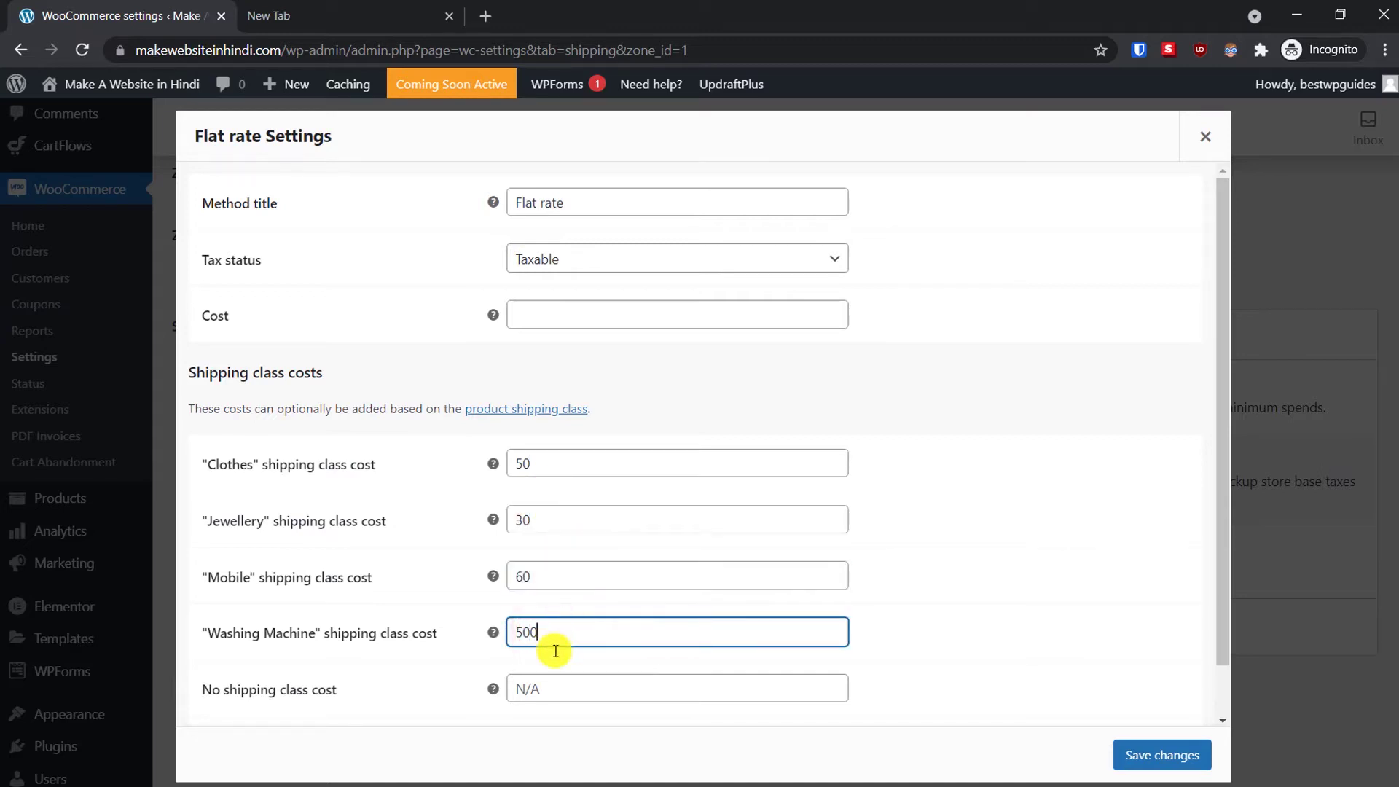
click(568, 686)
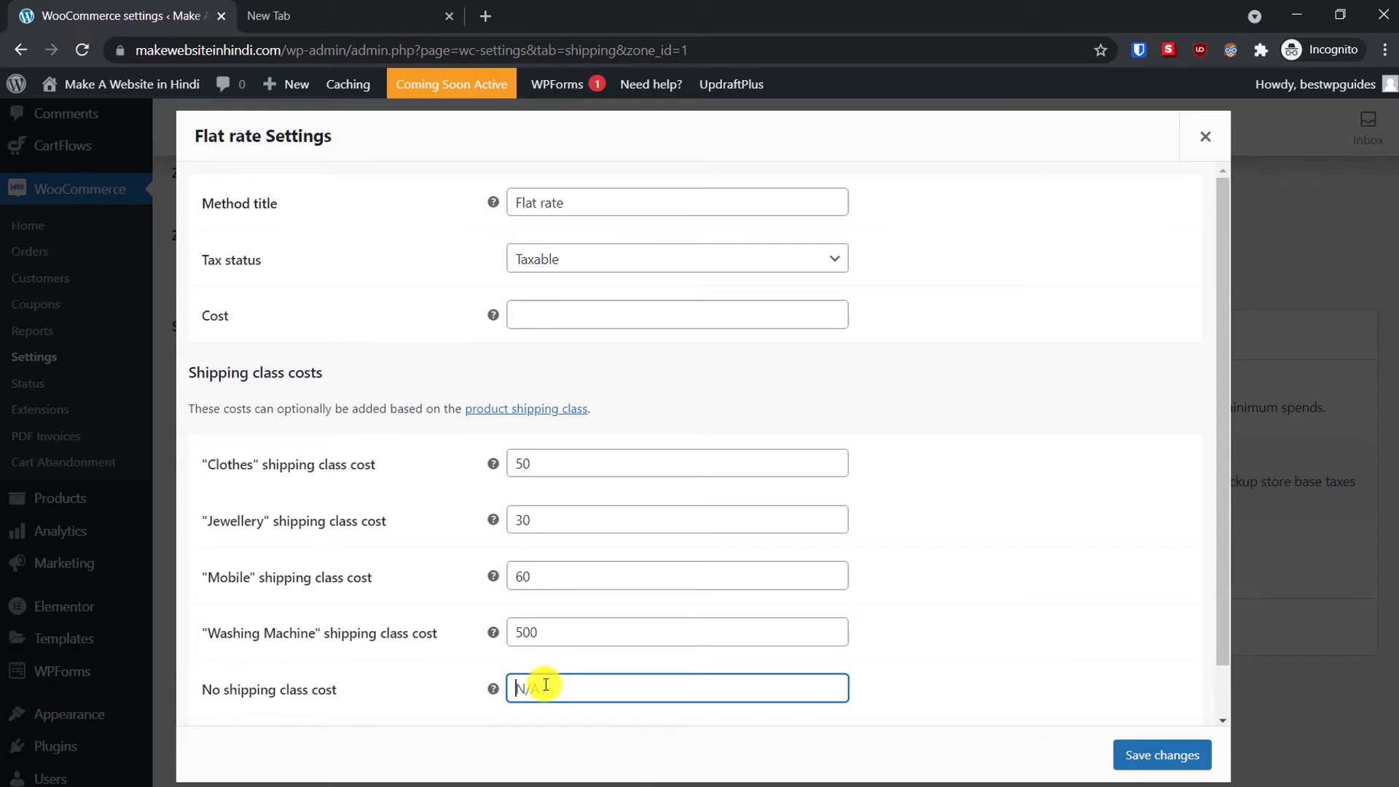
text(100)
scroll(1087, 665, down, 1)
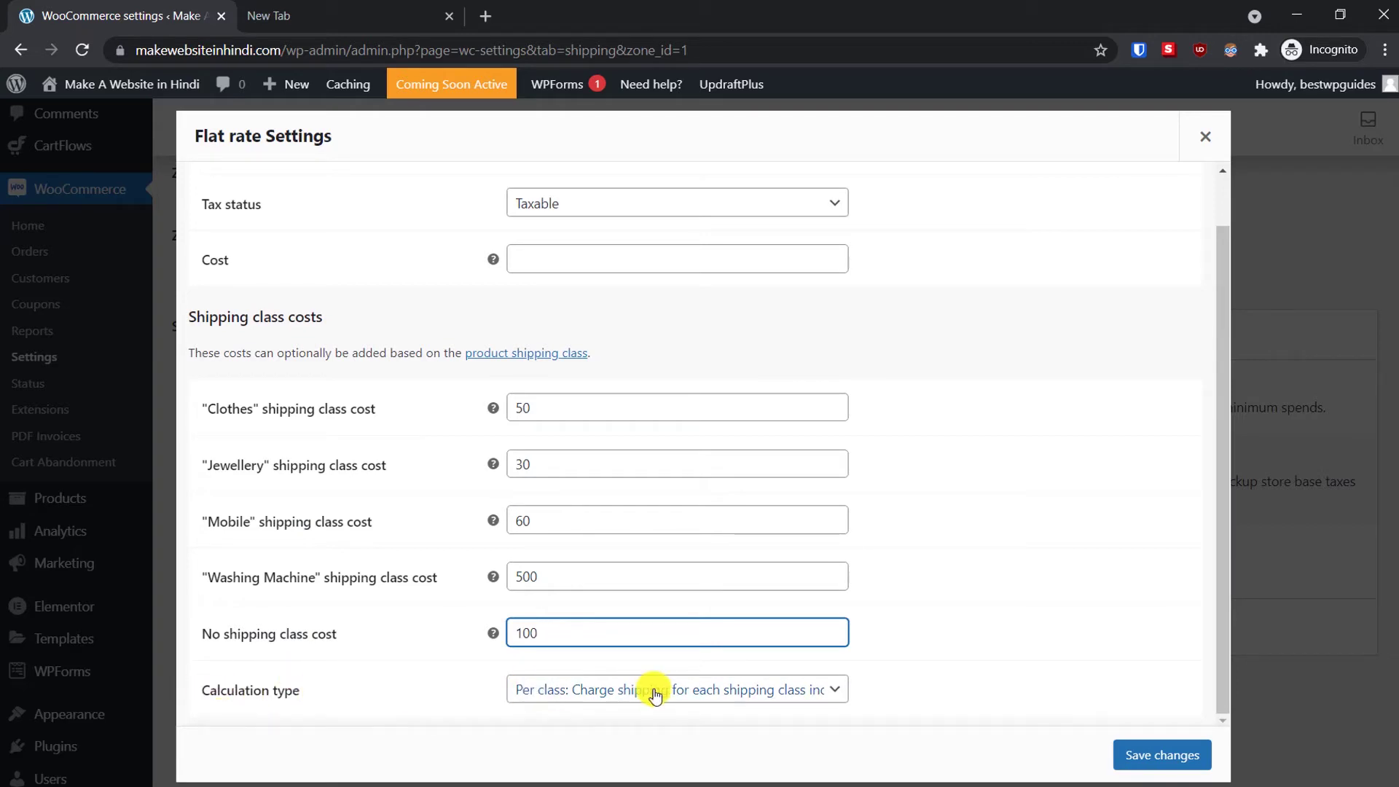
Step: Set Calculation type to 'Per order: Charge shipping for the most expensive shipping class' and save
click(693, 690)
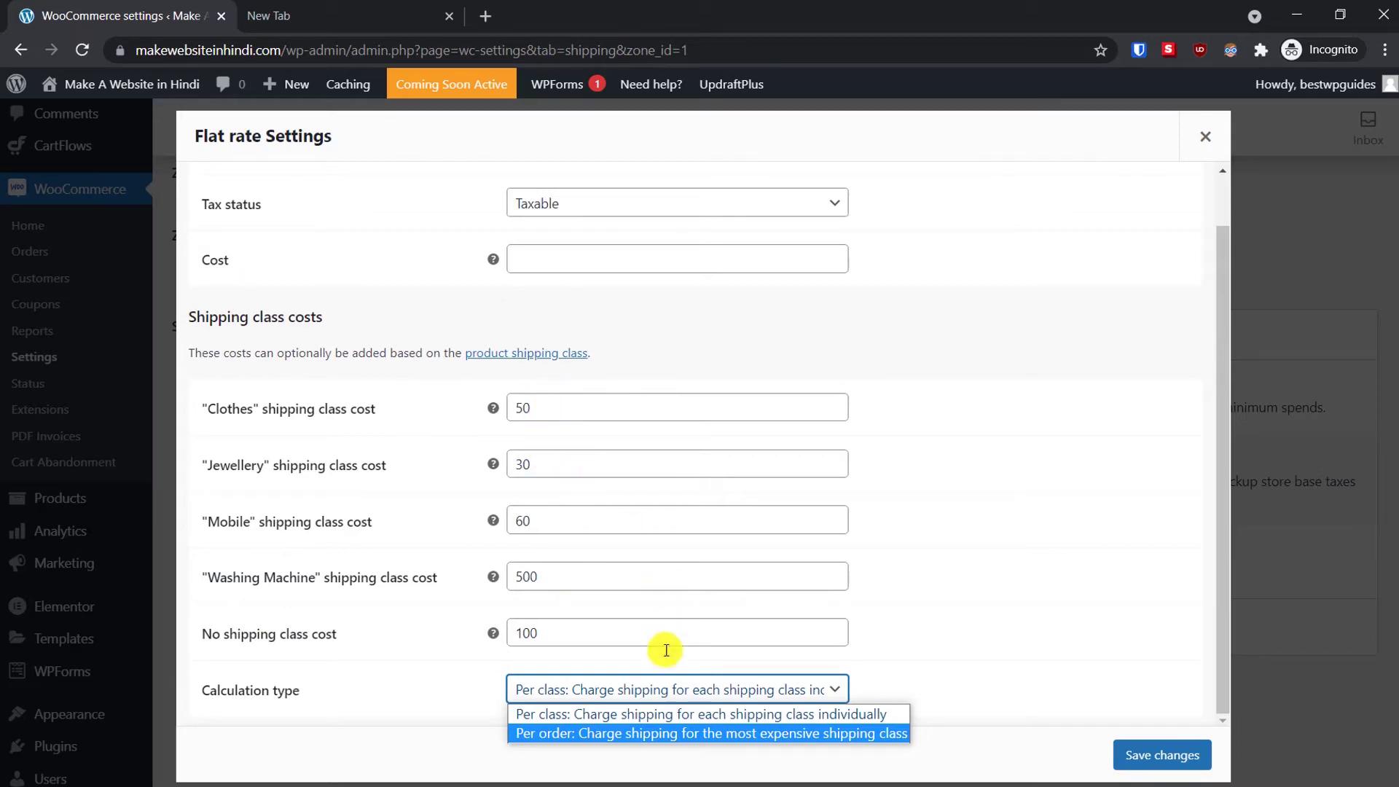
click(606, 733)
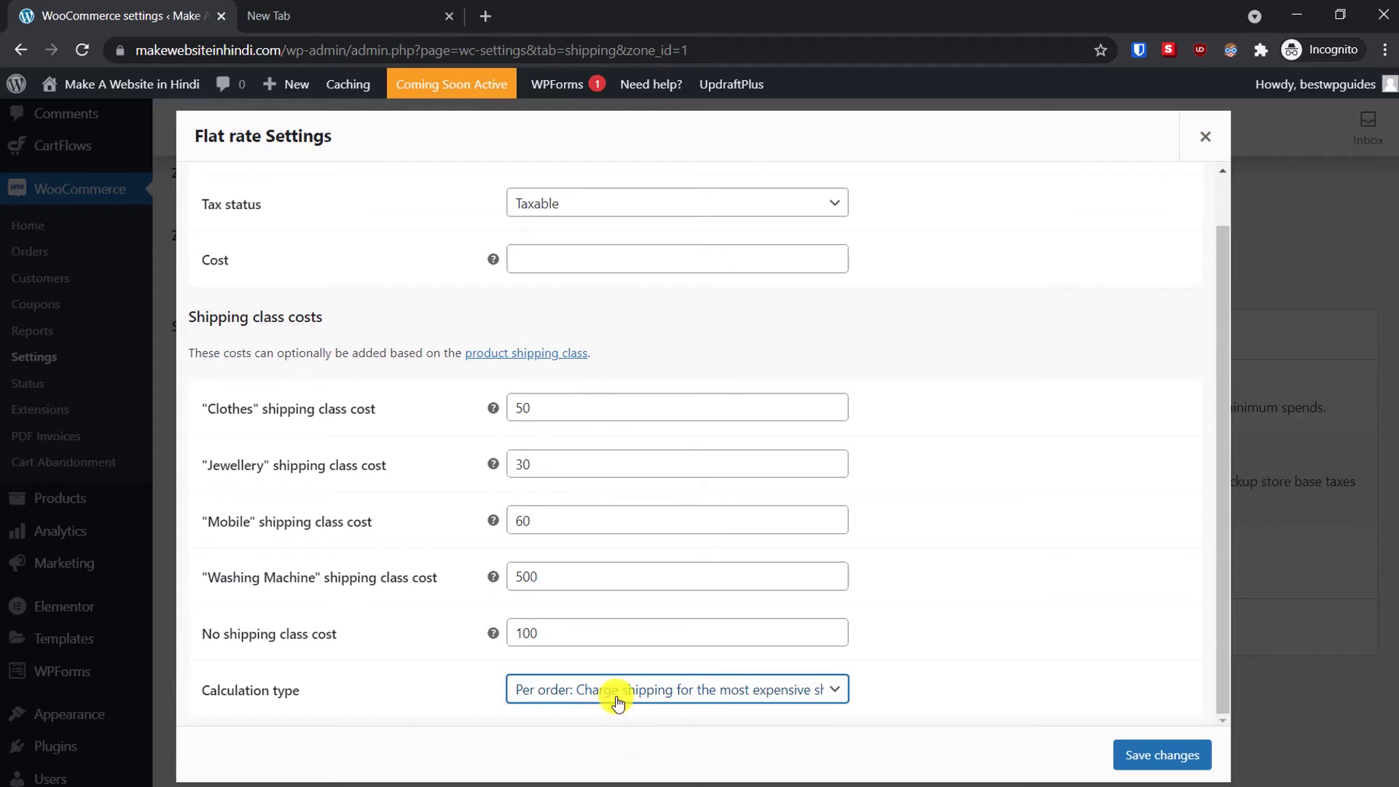
click(1177, 750)
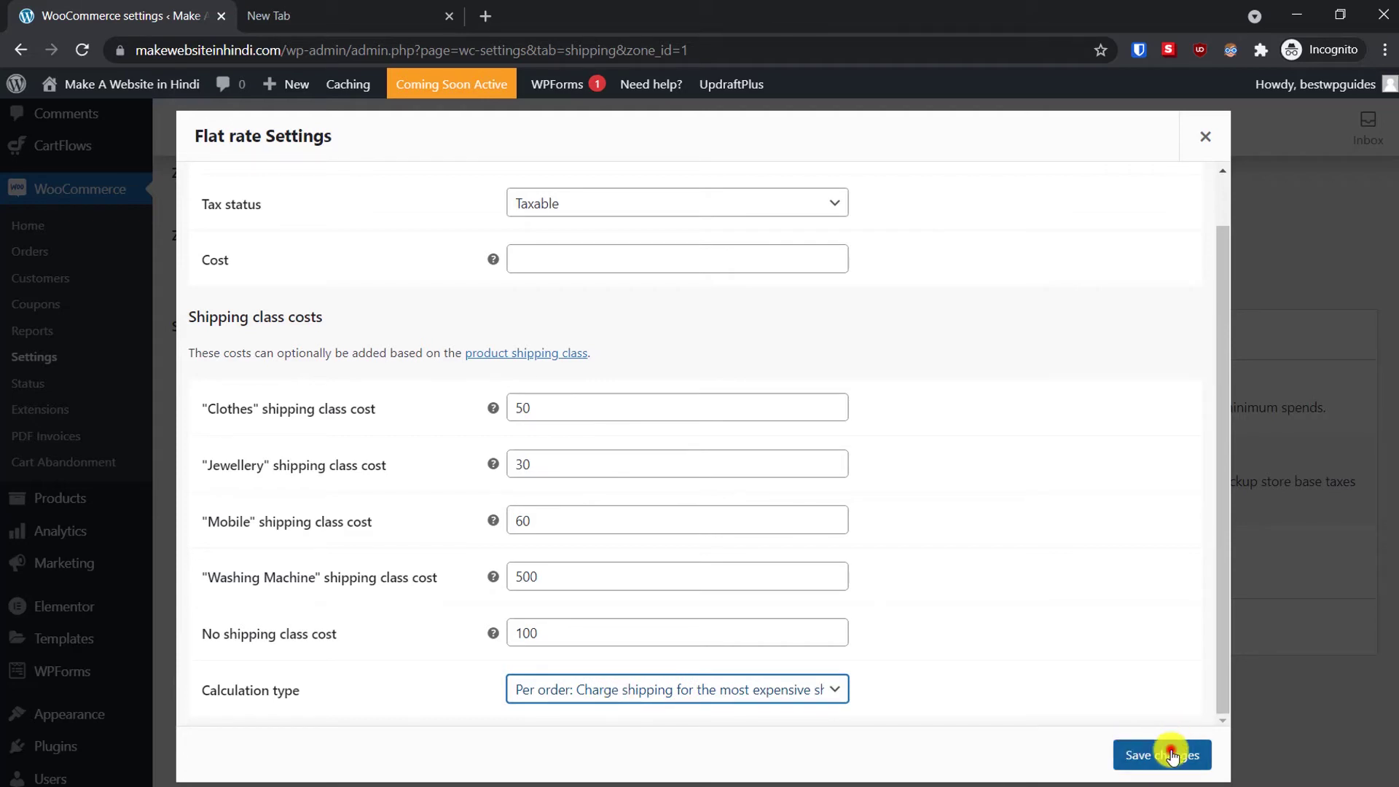
click(1172, 755)
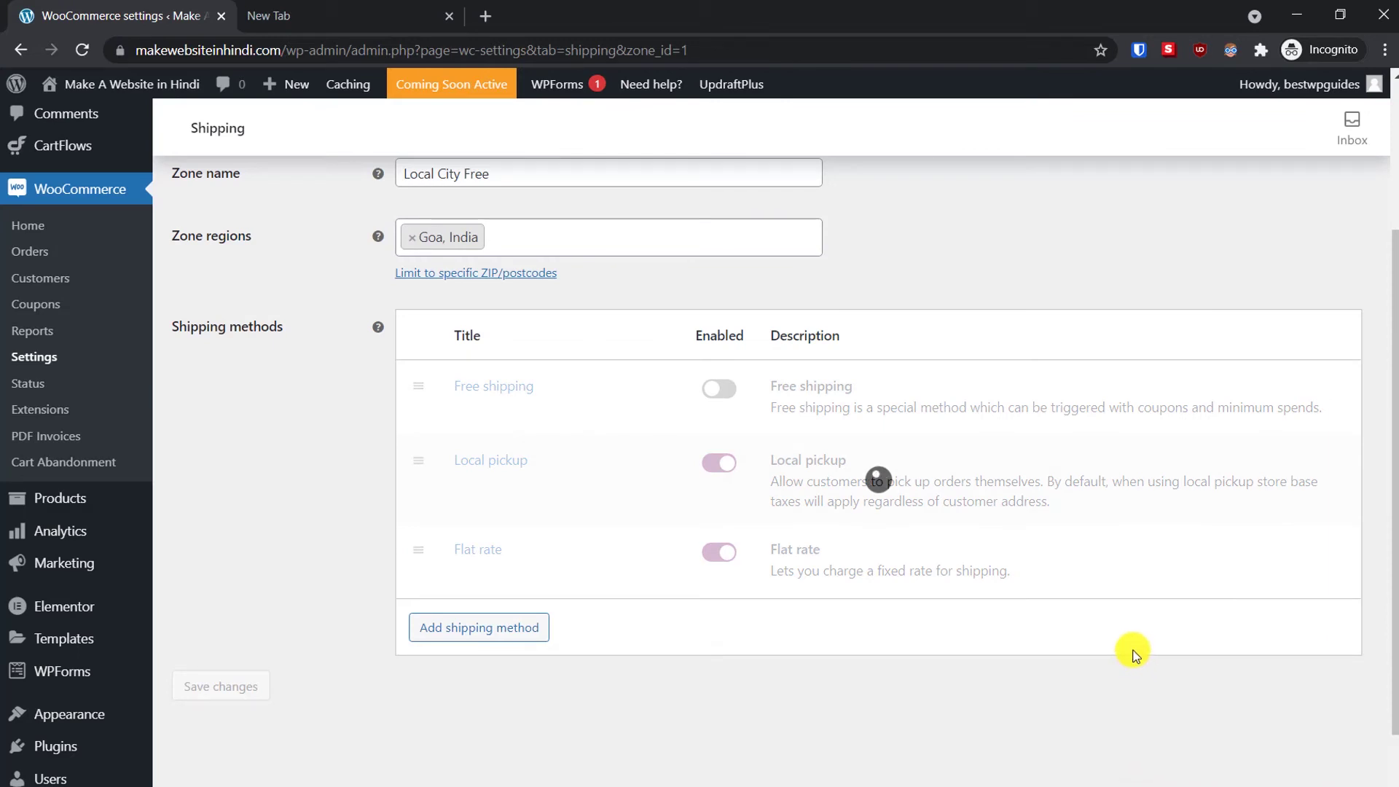
Step: Return via the Shipping zones breadcrumb to the zone list showing Local City Free for Goa
mouse_move(847, 551)
scroll(845, 551, up, 3)
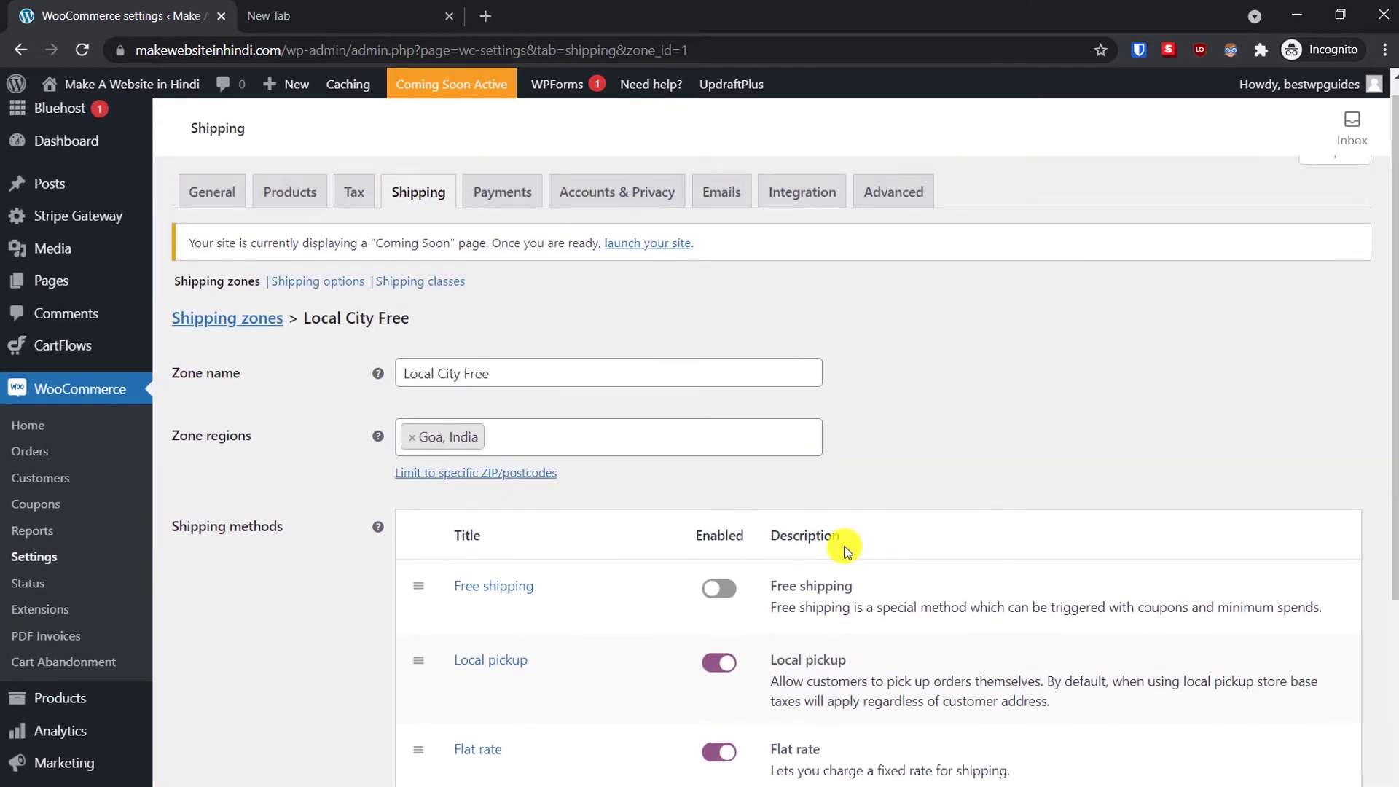
click(207, 329)
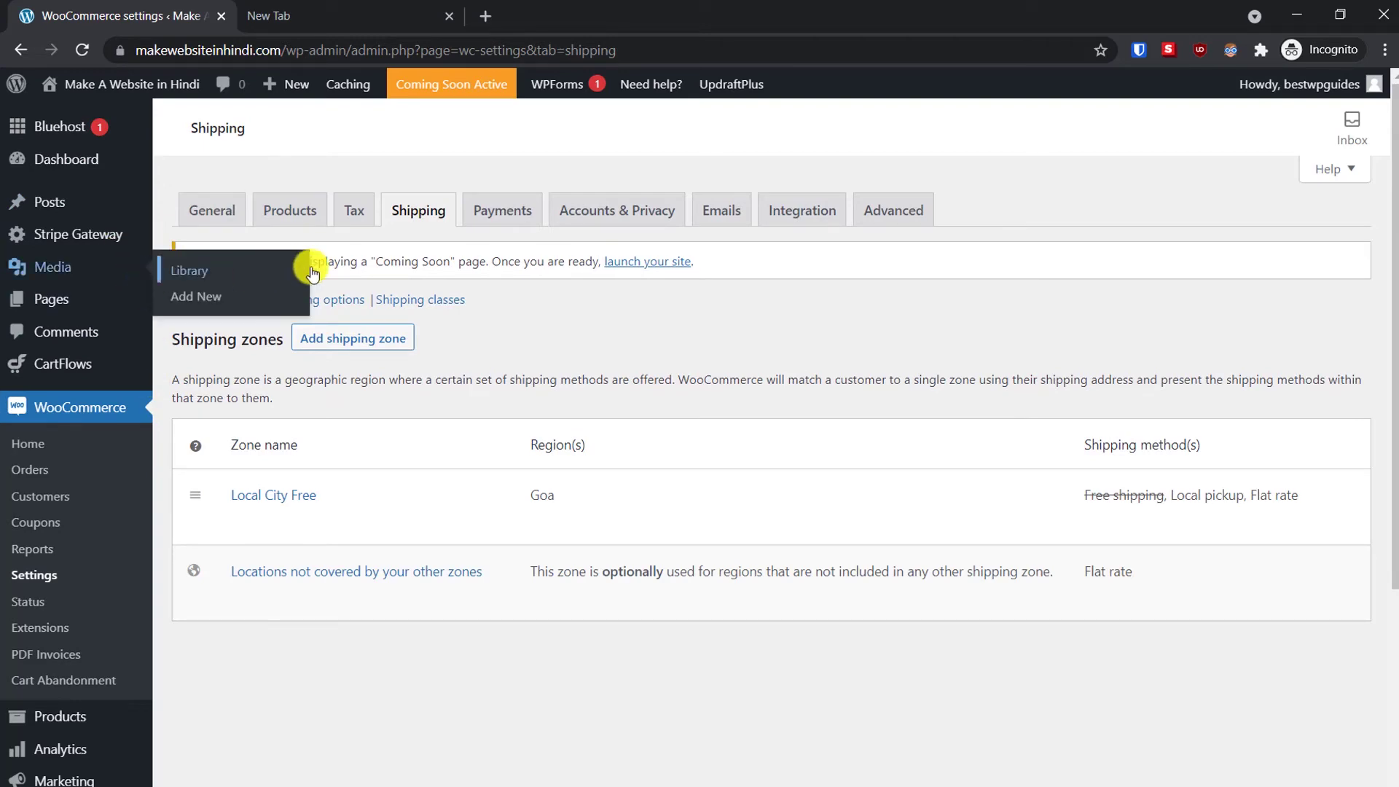
scroll(342, 291, down, 2)
scroll(356, 302, down, 1)
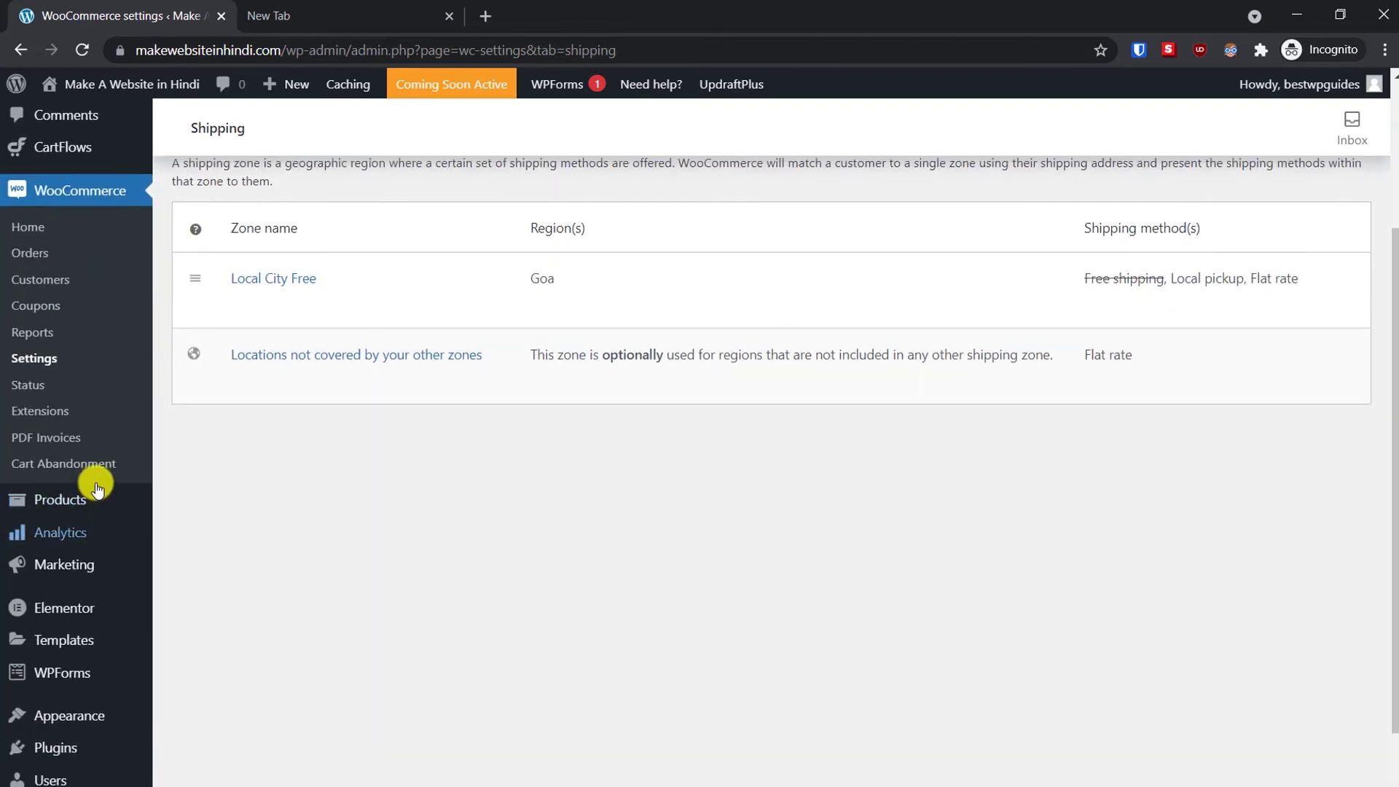
mouse_move(129, 502)
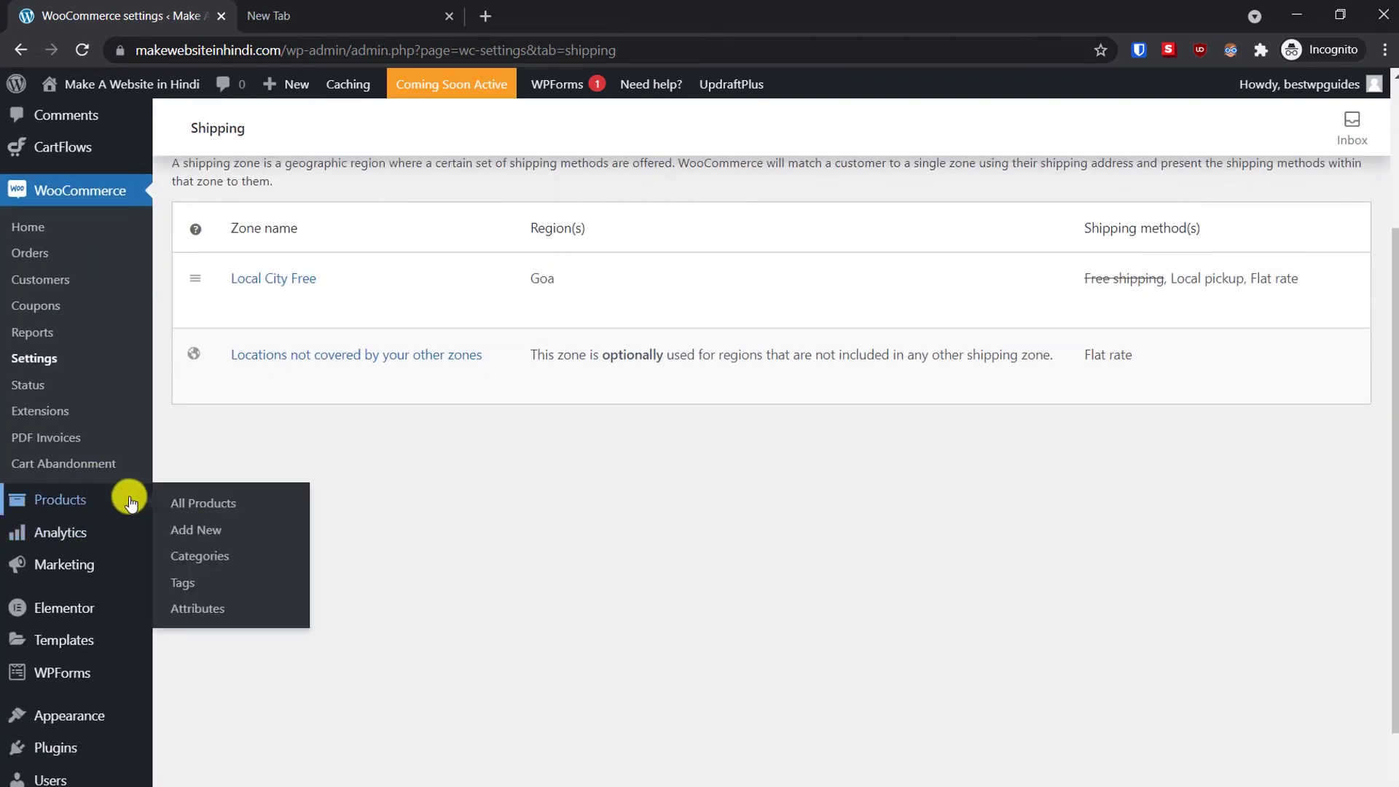
Step: Add a new product and set its Product data shipping class to Clothes
click(195, 529)
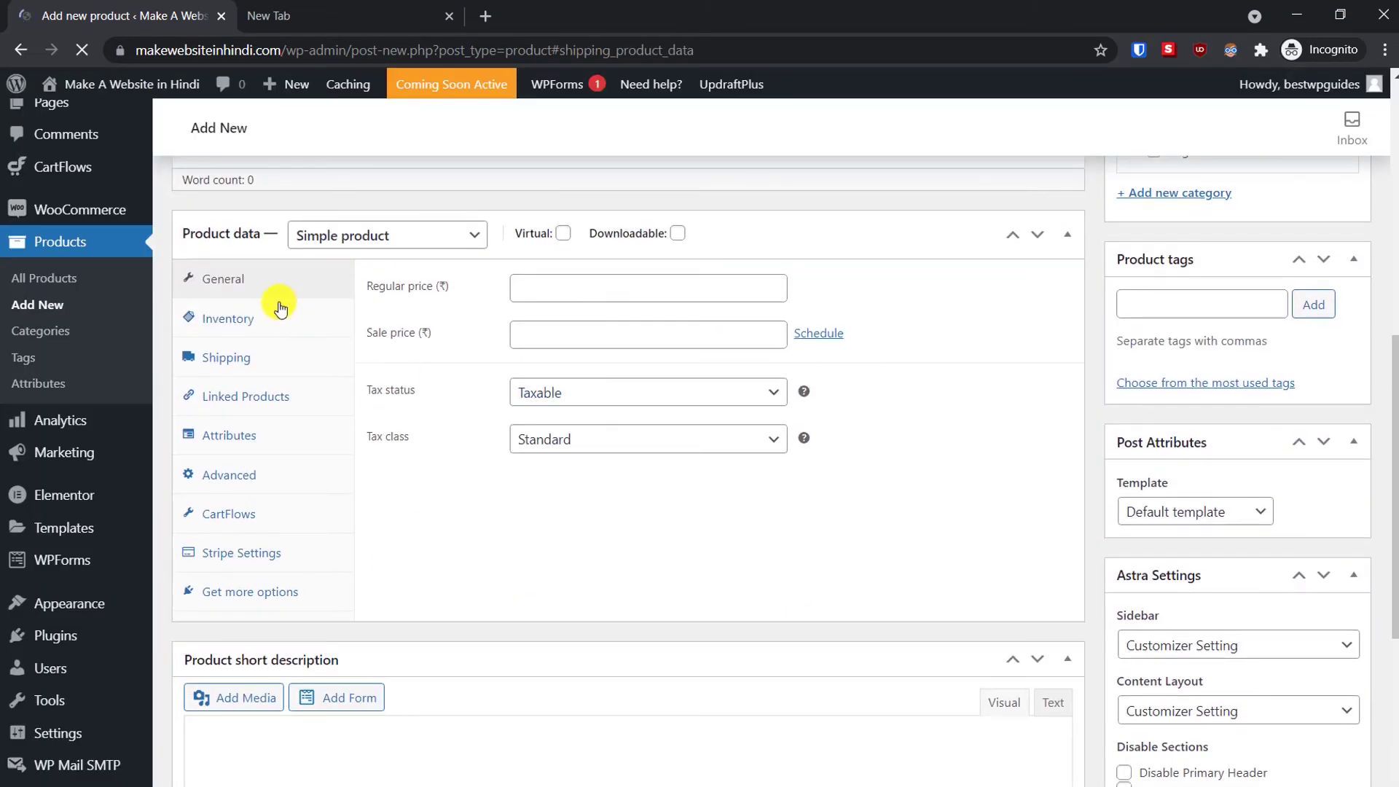
click(256, 369)
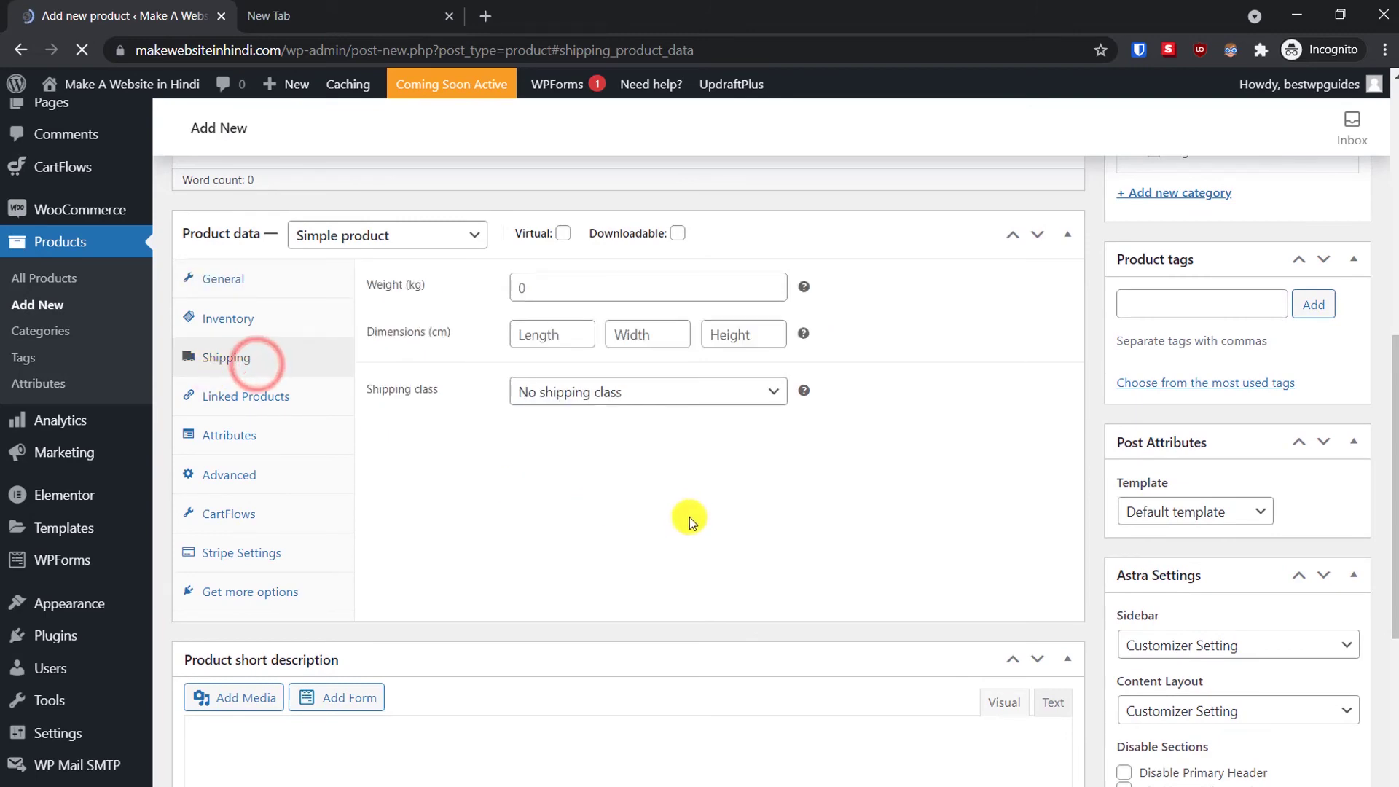
scroll(546, 393, down, 5)
scroll(461, 383, up, 6)
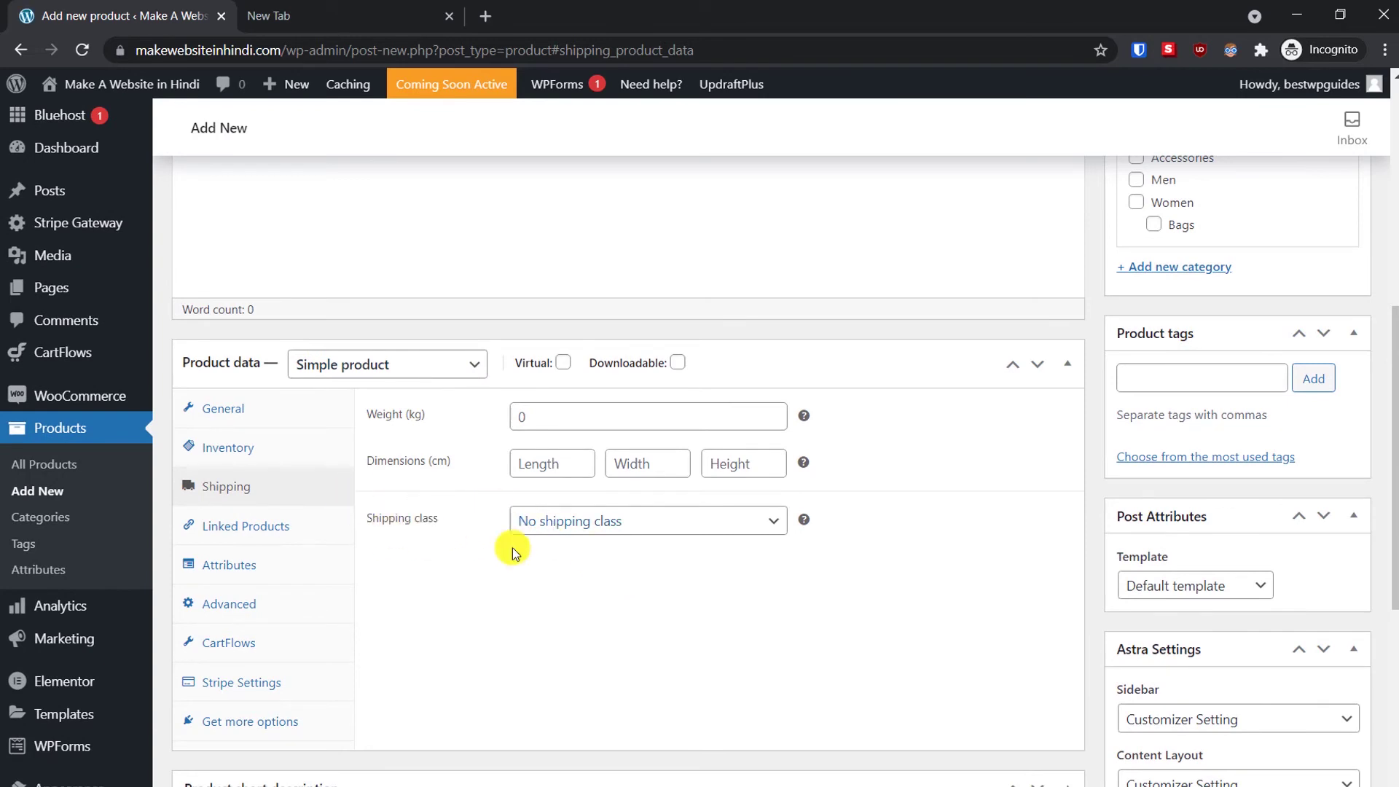
click(609, 520)
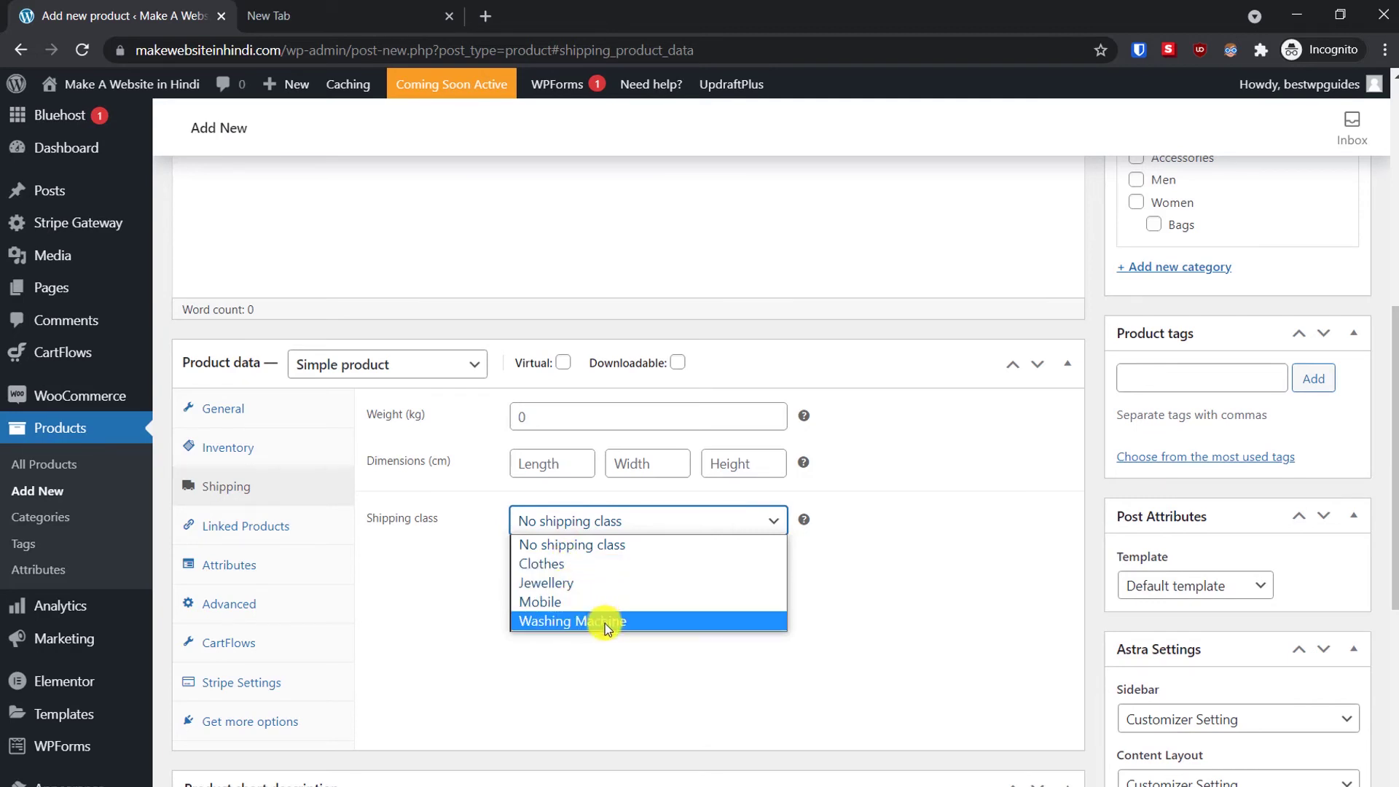
click(575, 564)
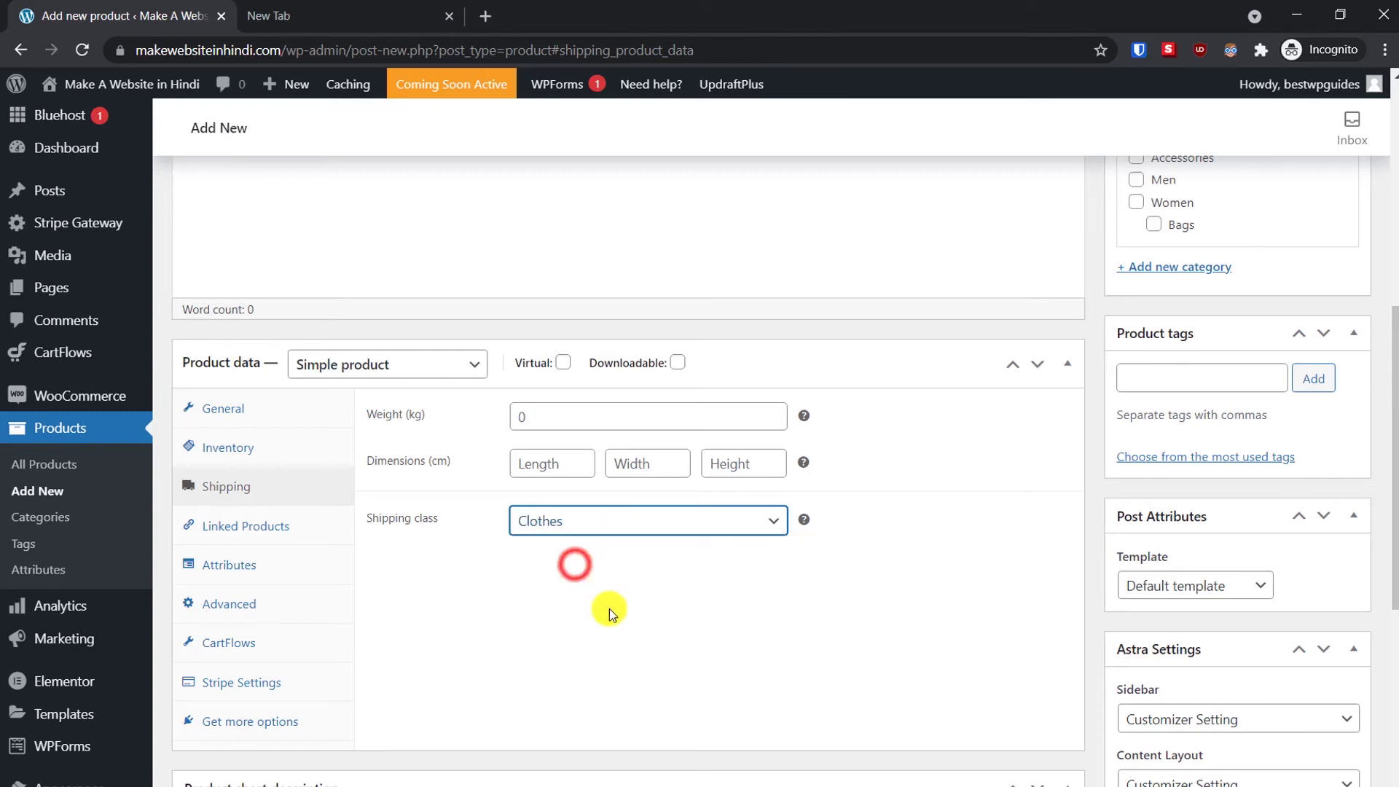
click(239, 413)
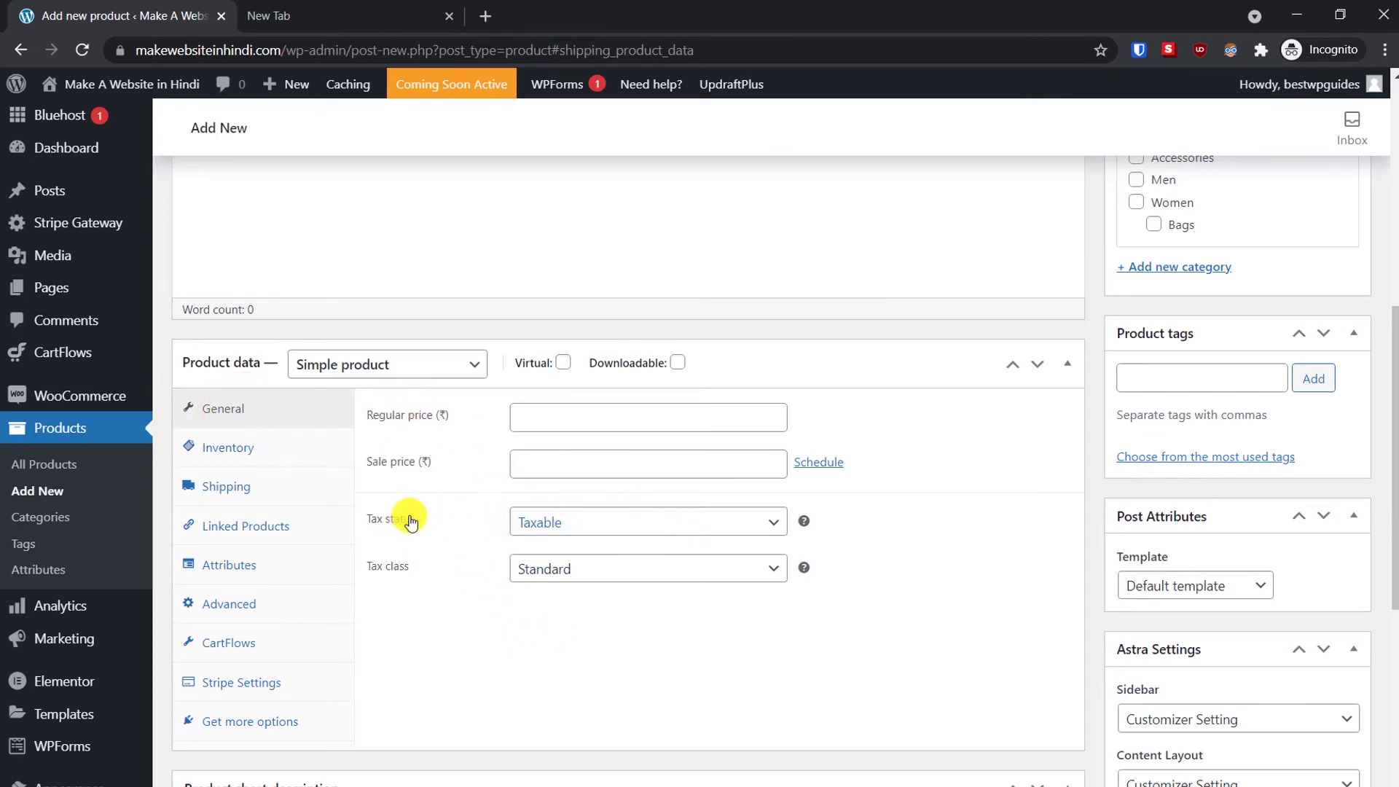
Step: Leave the product's Tax status as Taxable and open the WooCommerce General settings page
click(614, 535)
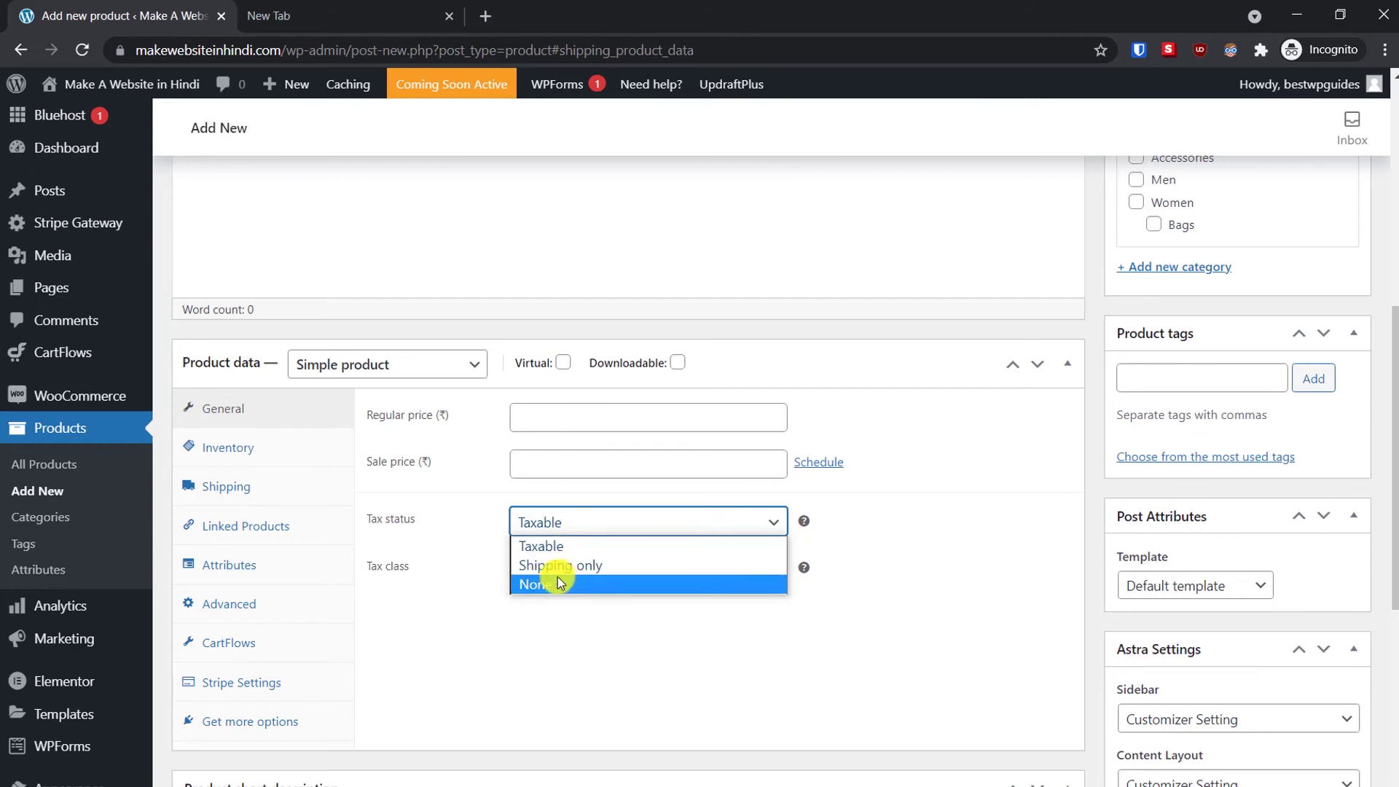
click(925, 561)
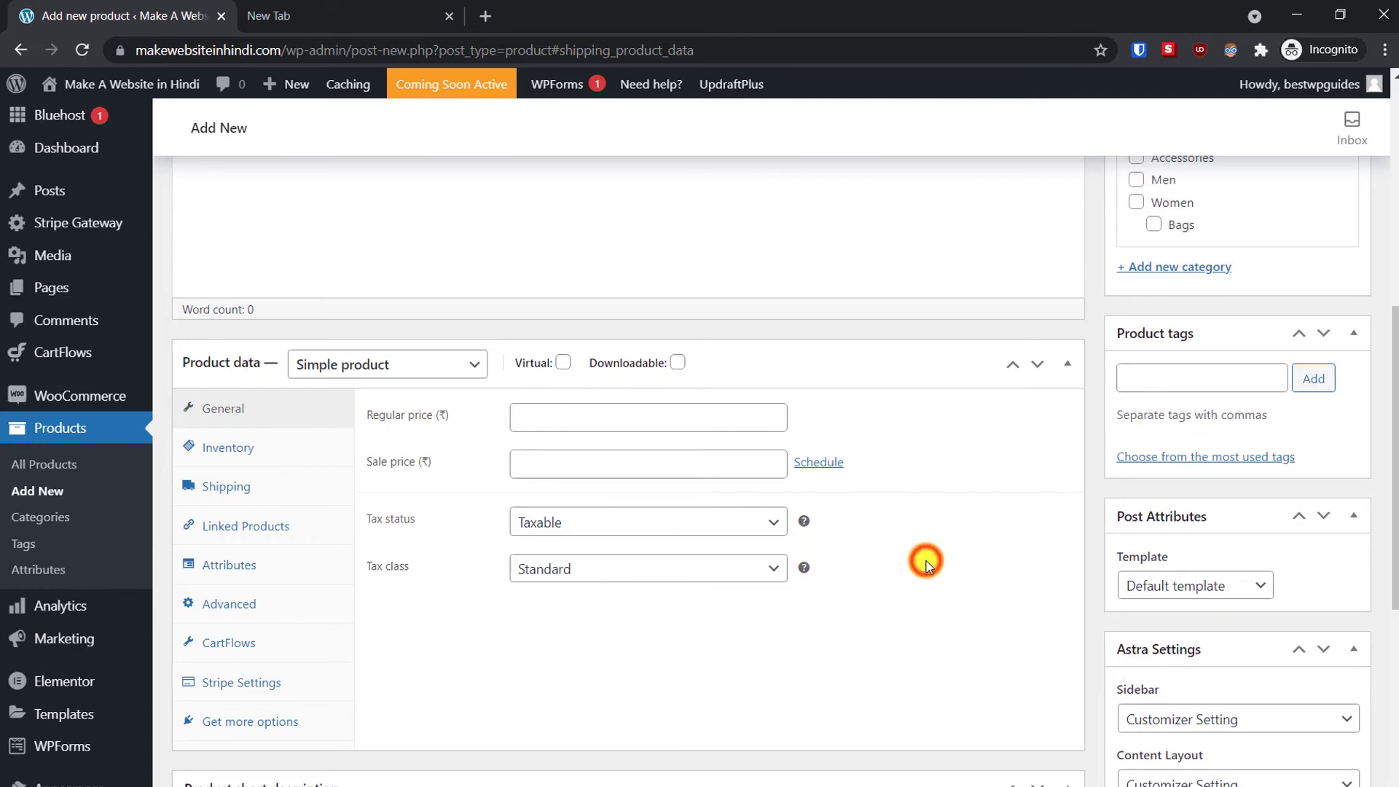
scroll(926, 561, up, 3)
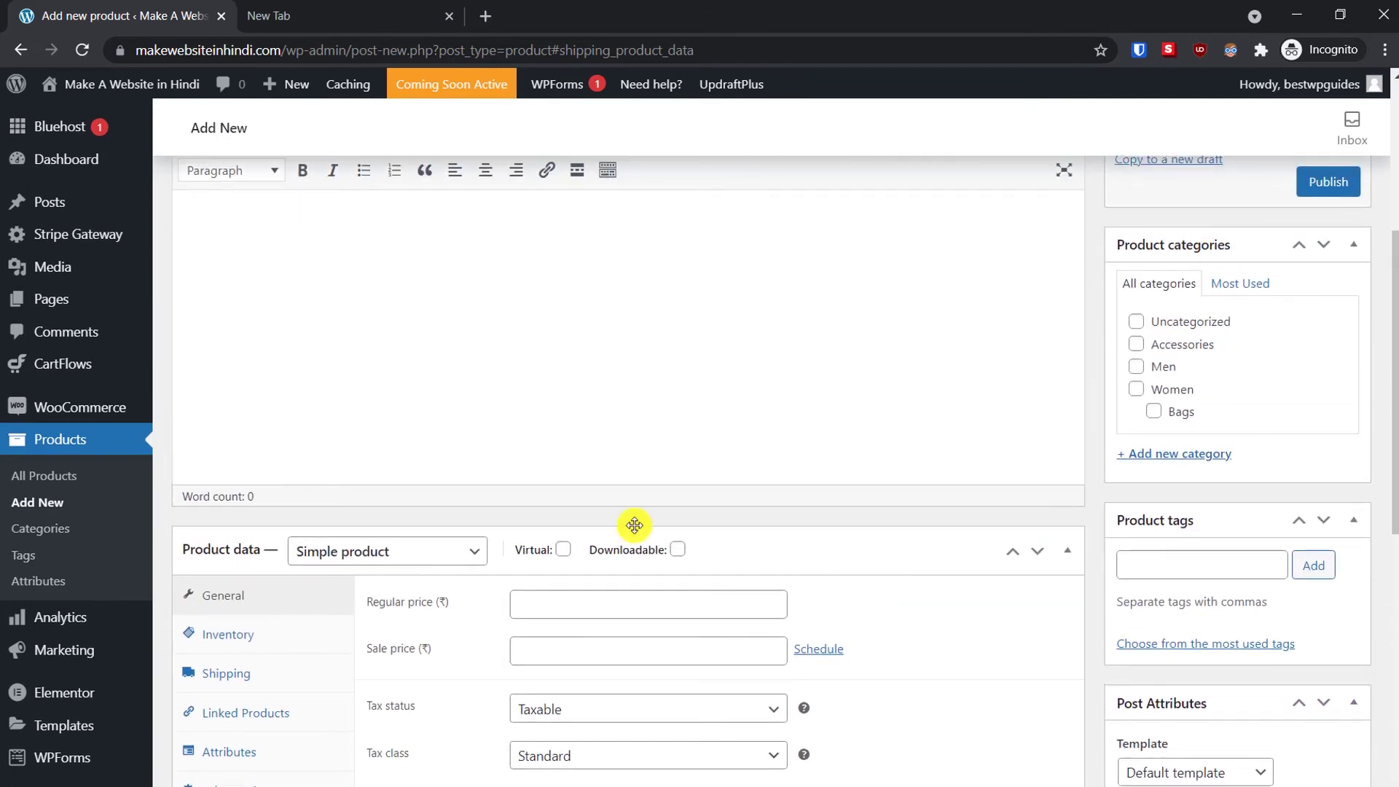
mouse_move(57, 405)
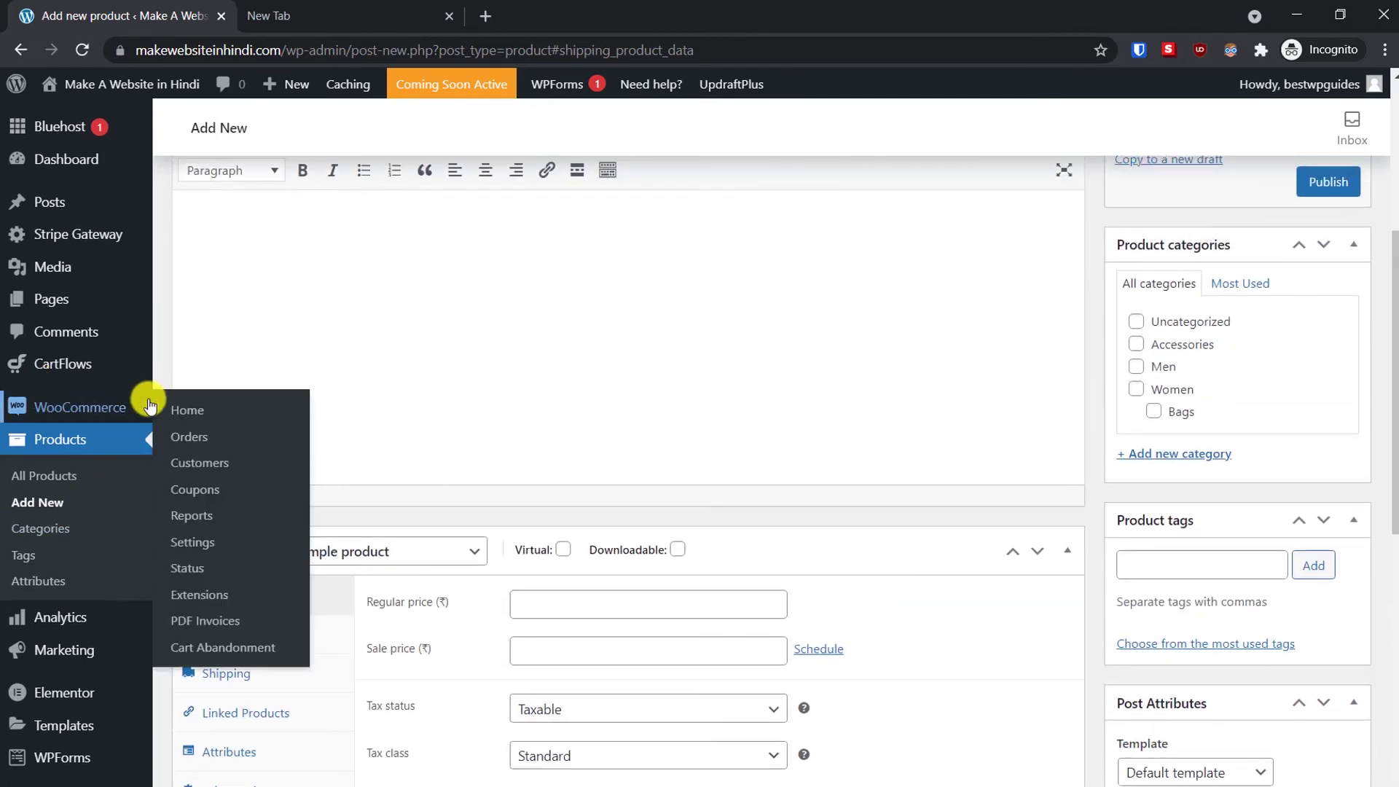
click(194, 542)
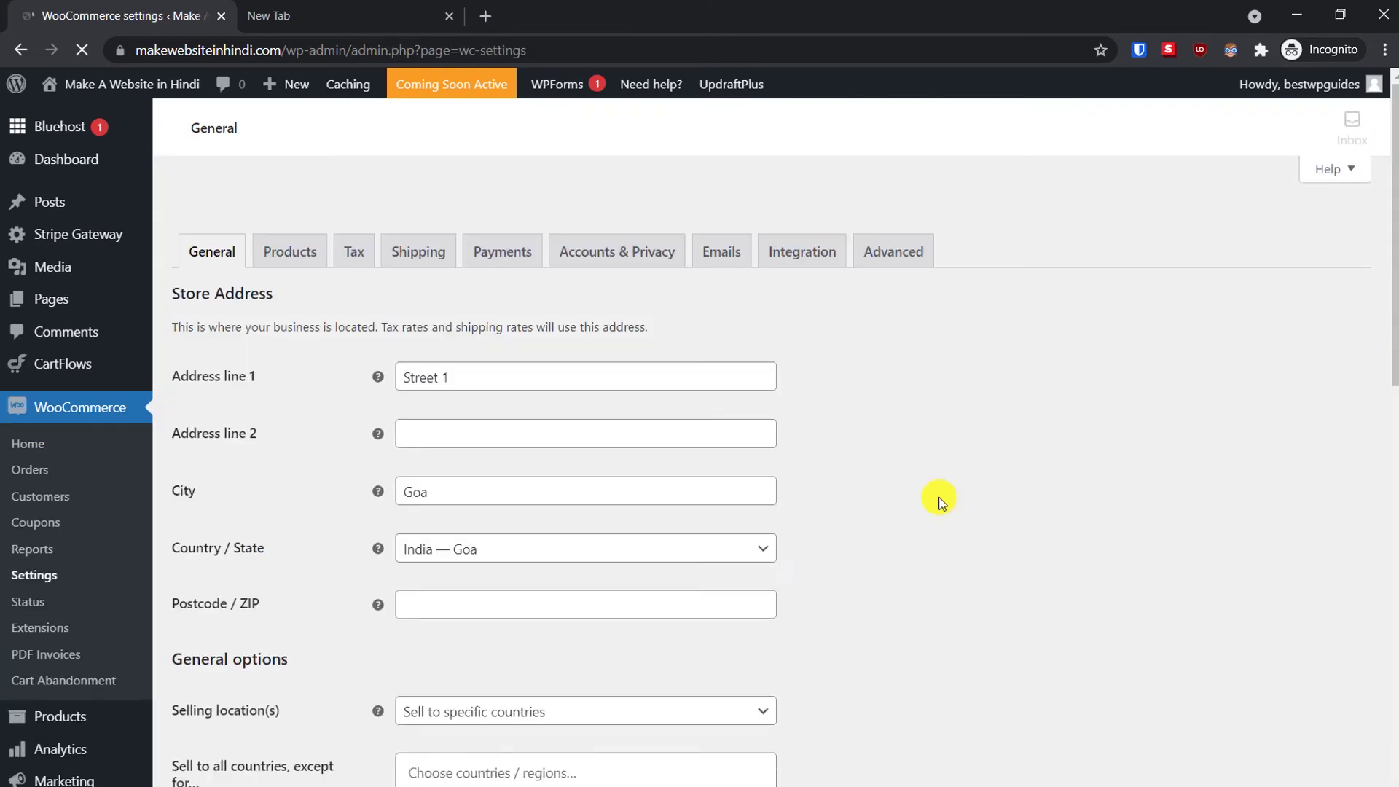
Step: Review the Tax settings, including the Shipping tax class, without changes, then return to Shipping settings
click(365, 218)
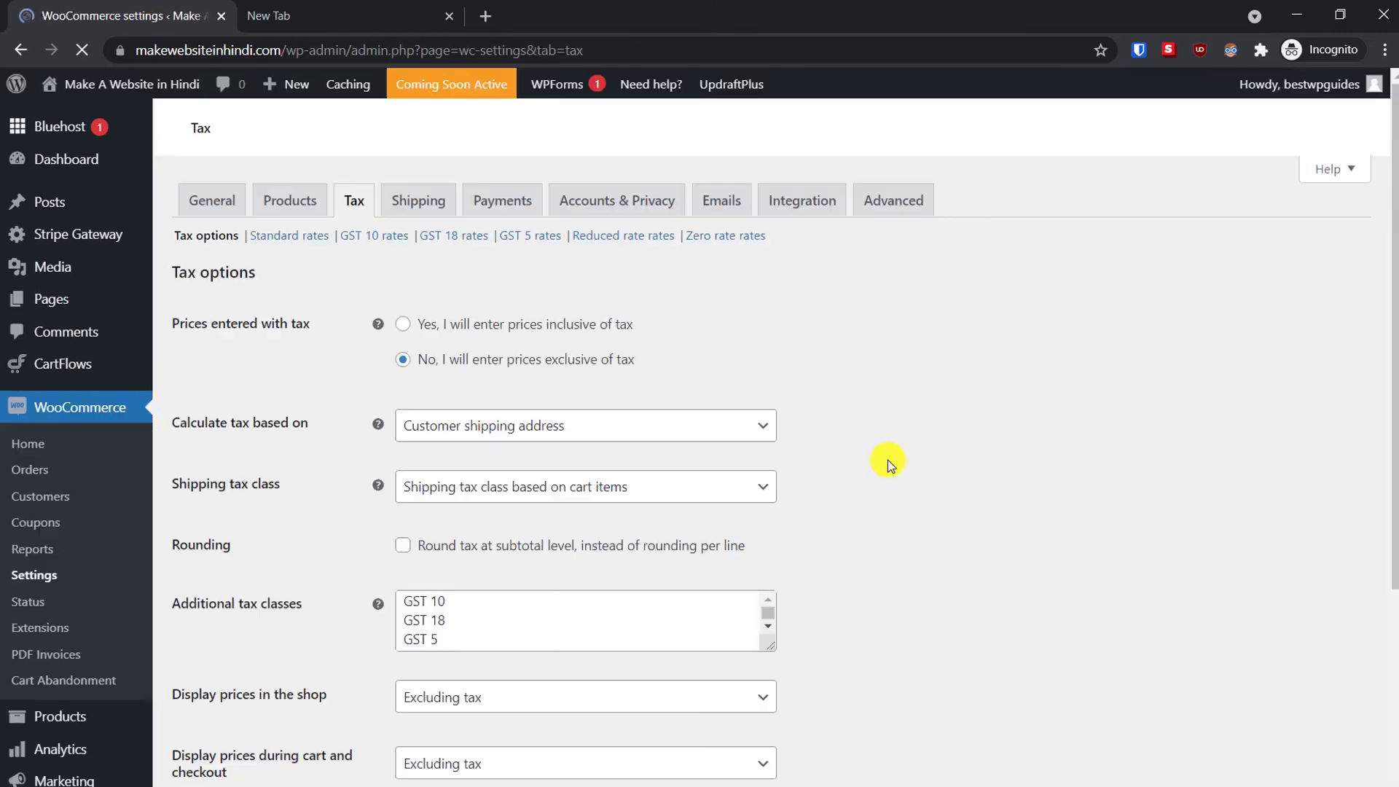
scroll(655, 481, down, 1)
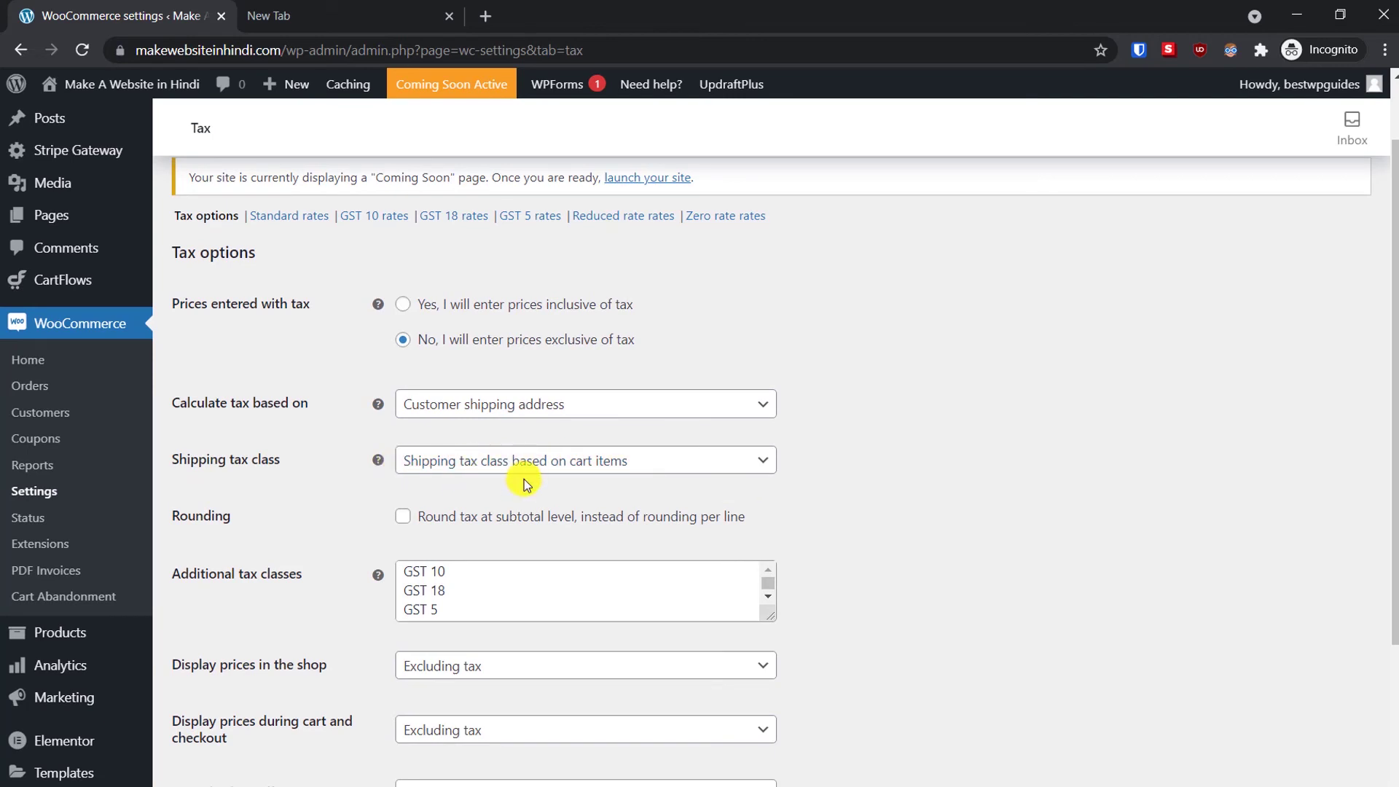
click(657, 472)
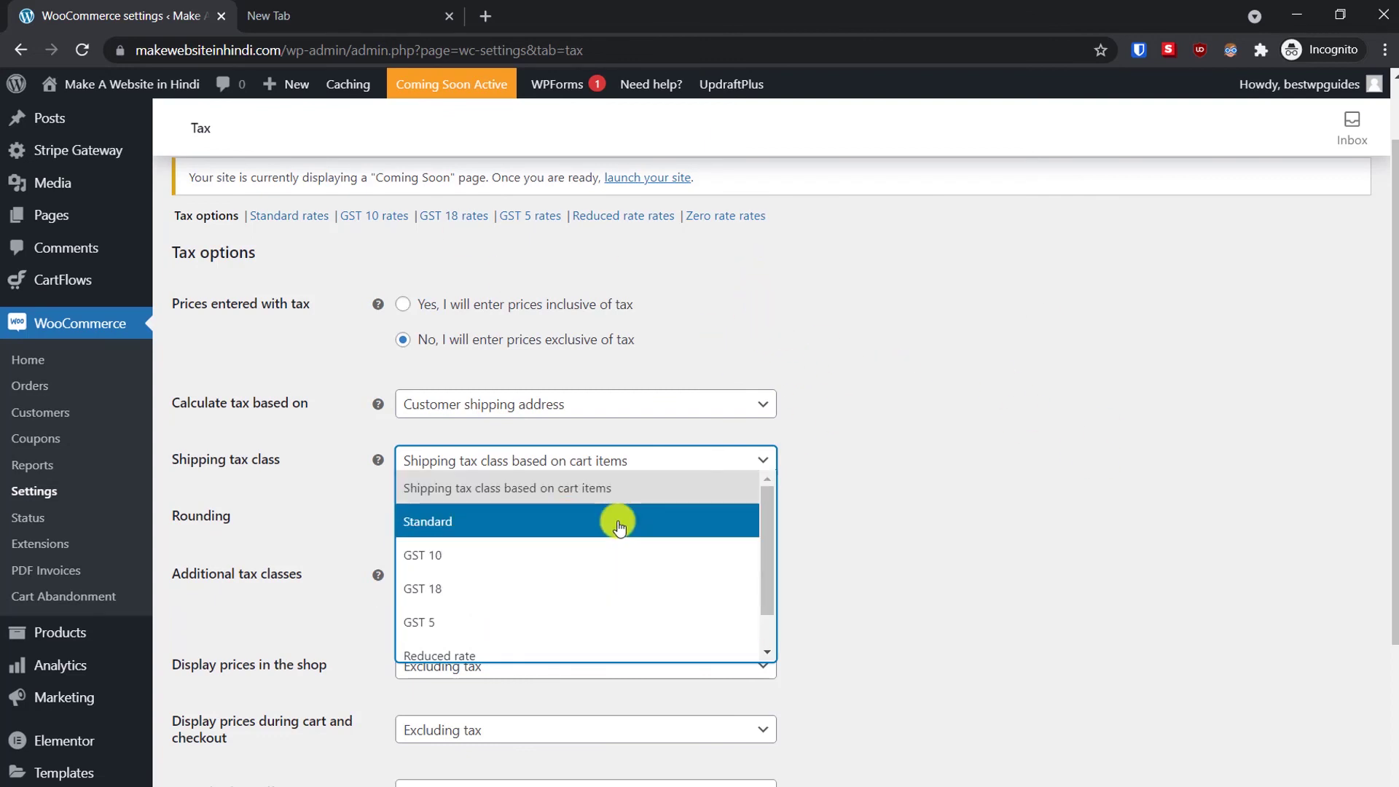
click(948, 495)
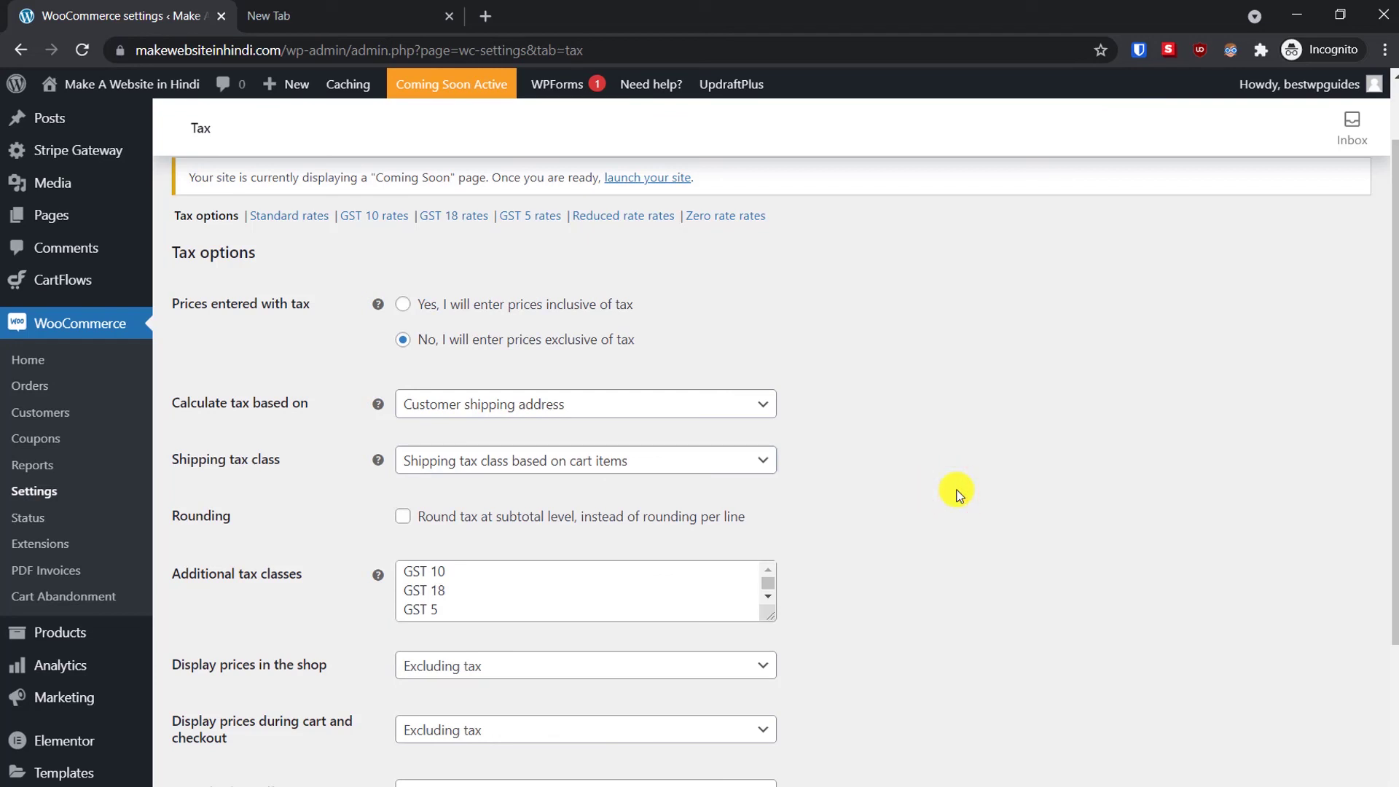
scroll(951, 484, up, 2)
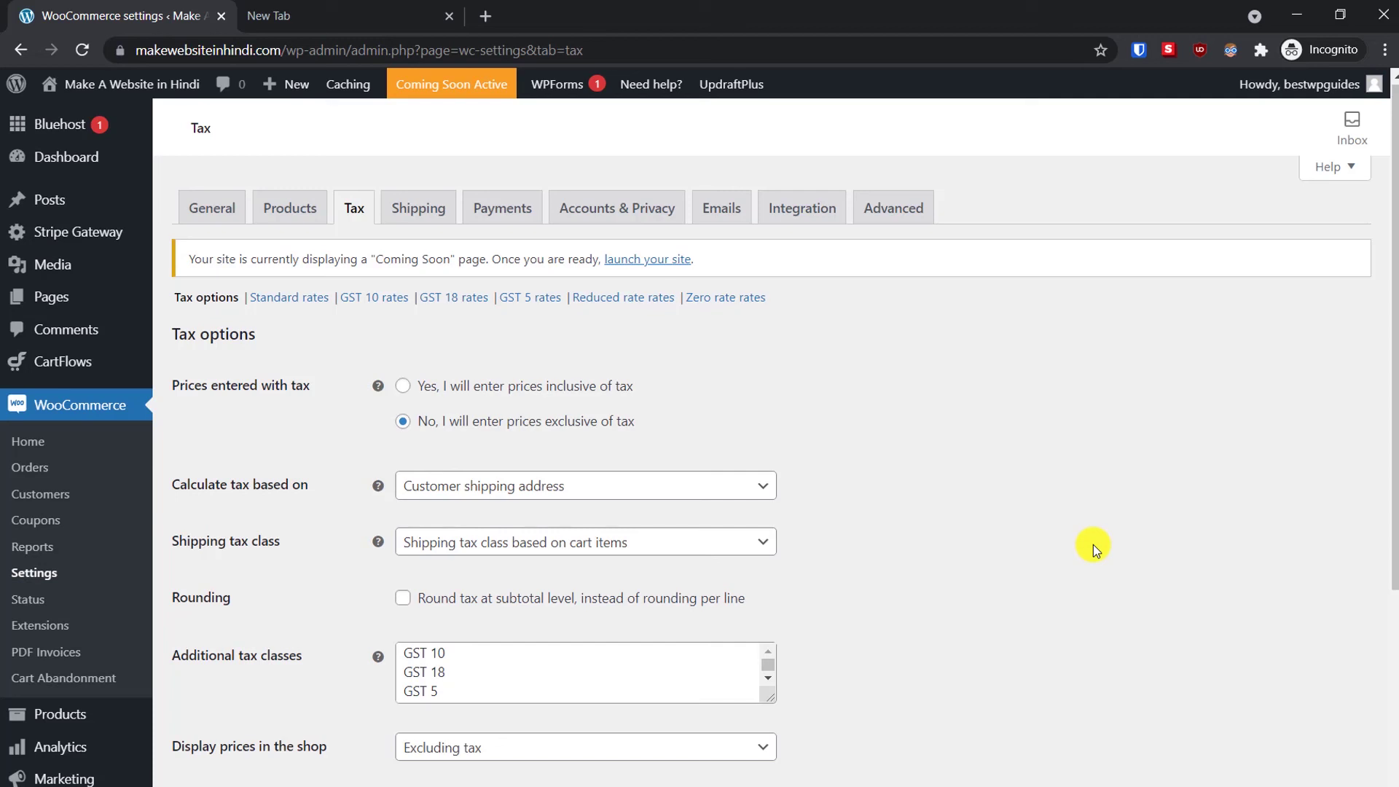
click(399, 207)
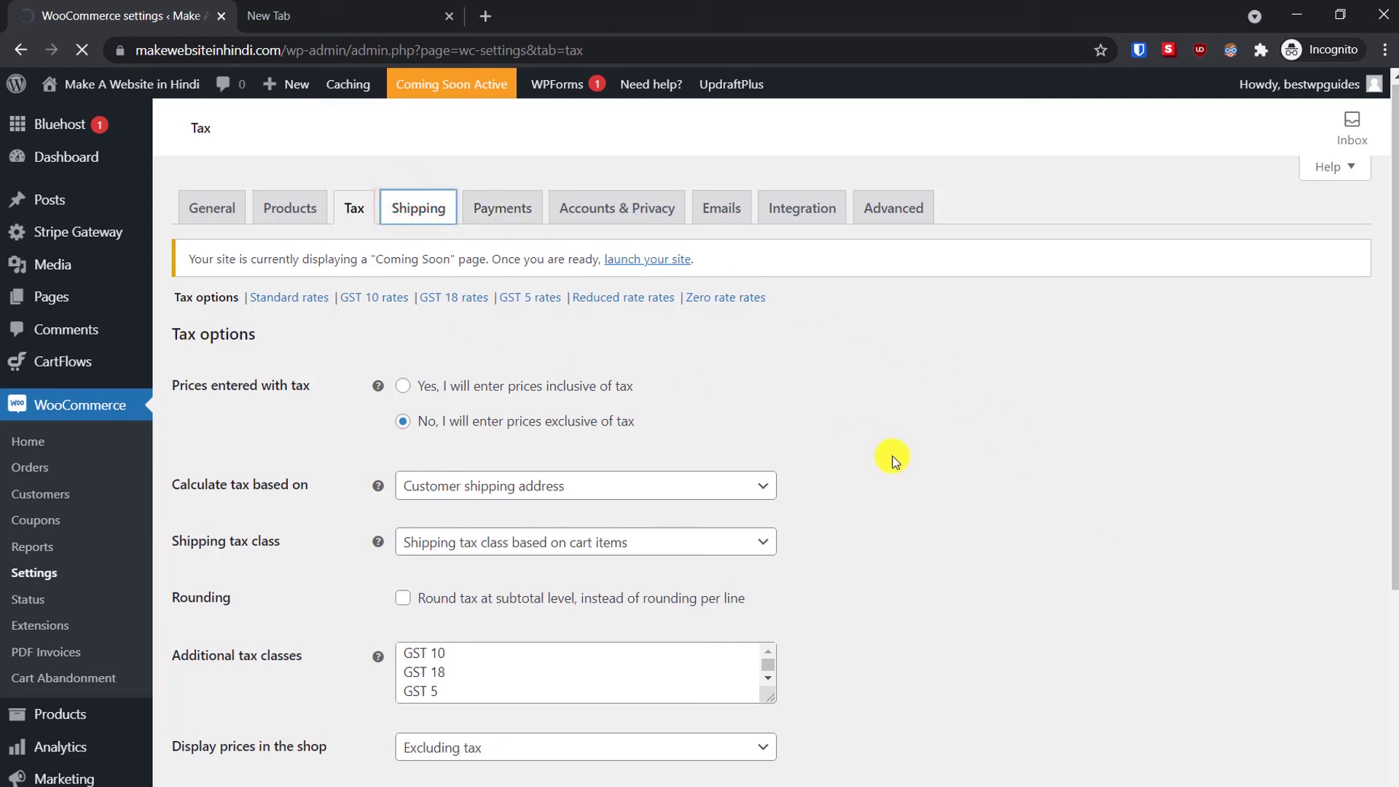